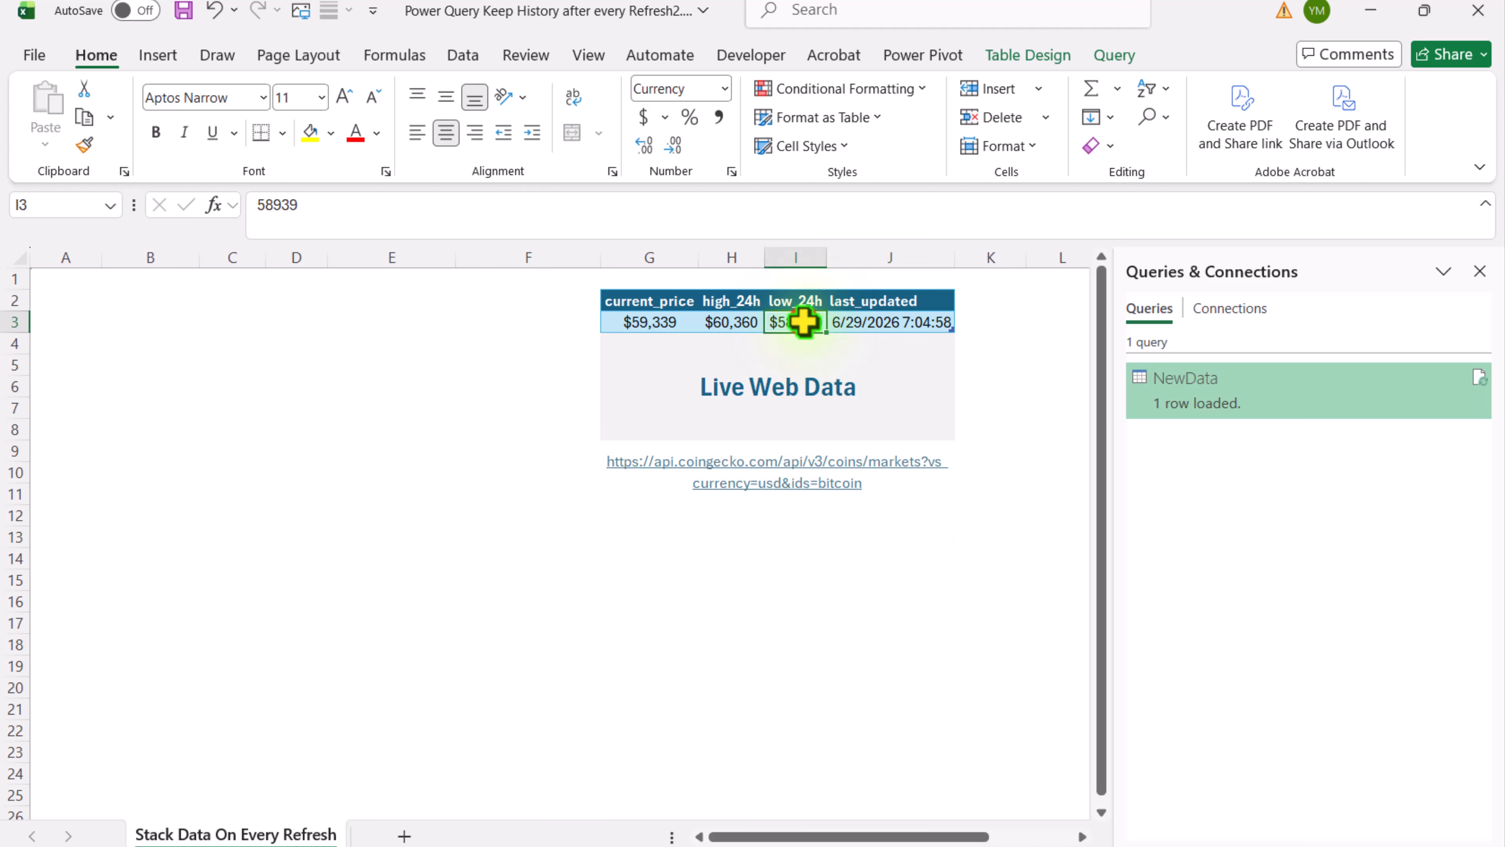
# Examine the live data table's name and the applied steps of the NewData query, and return to the worksheet.
pyautogui.click(1024, 55)
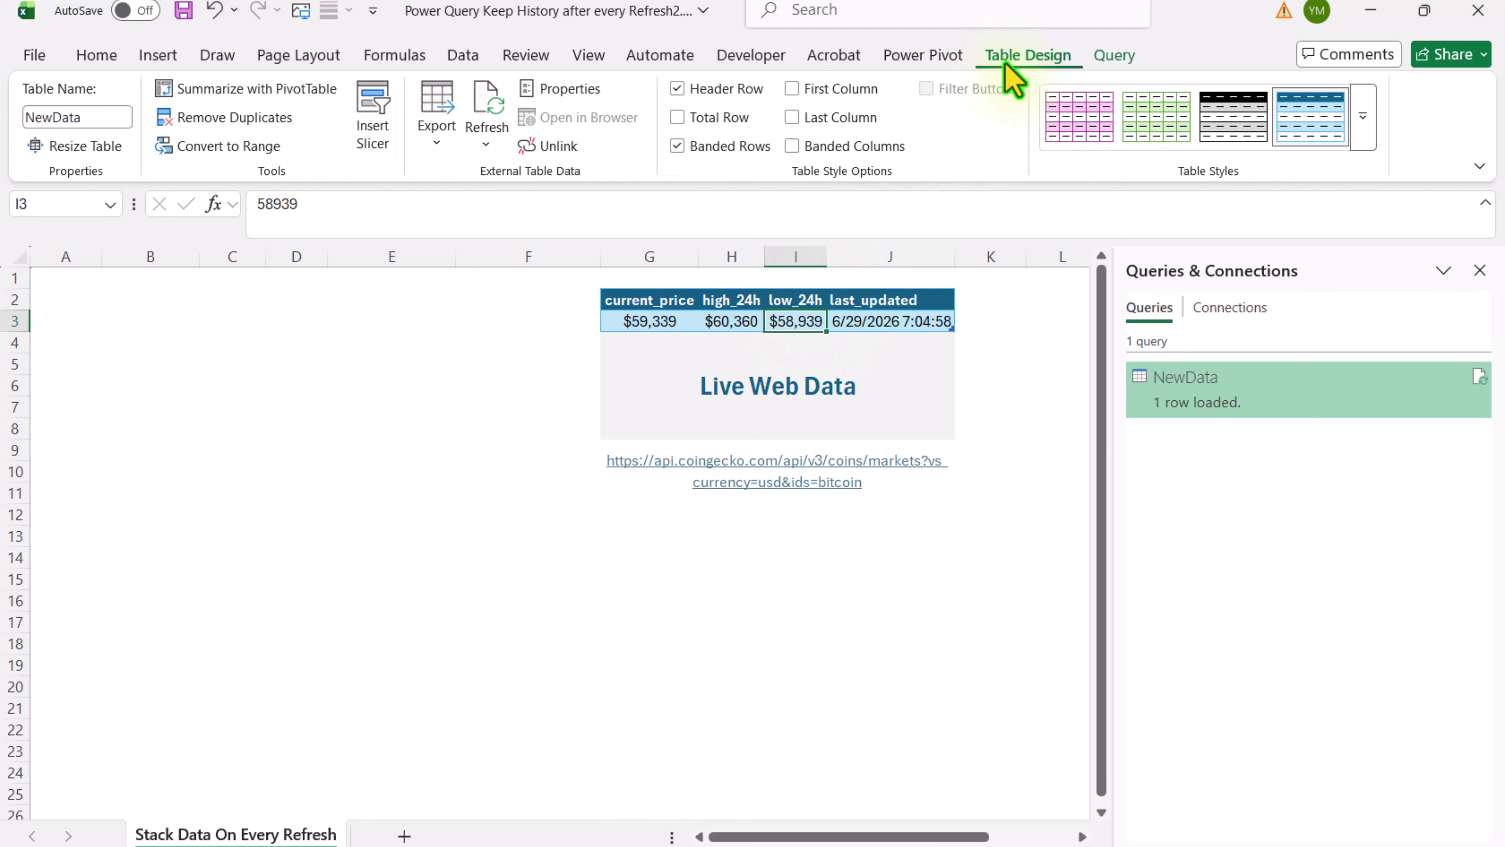
pyautogui.doubleClick(1200, 391)
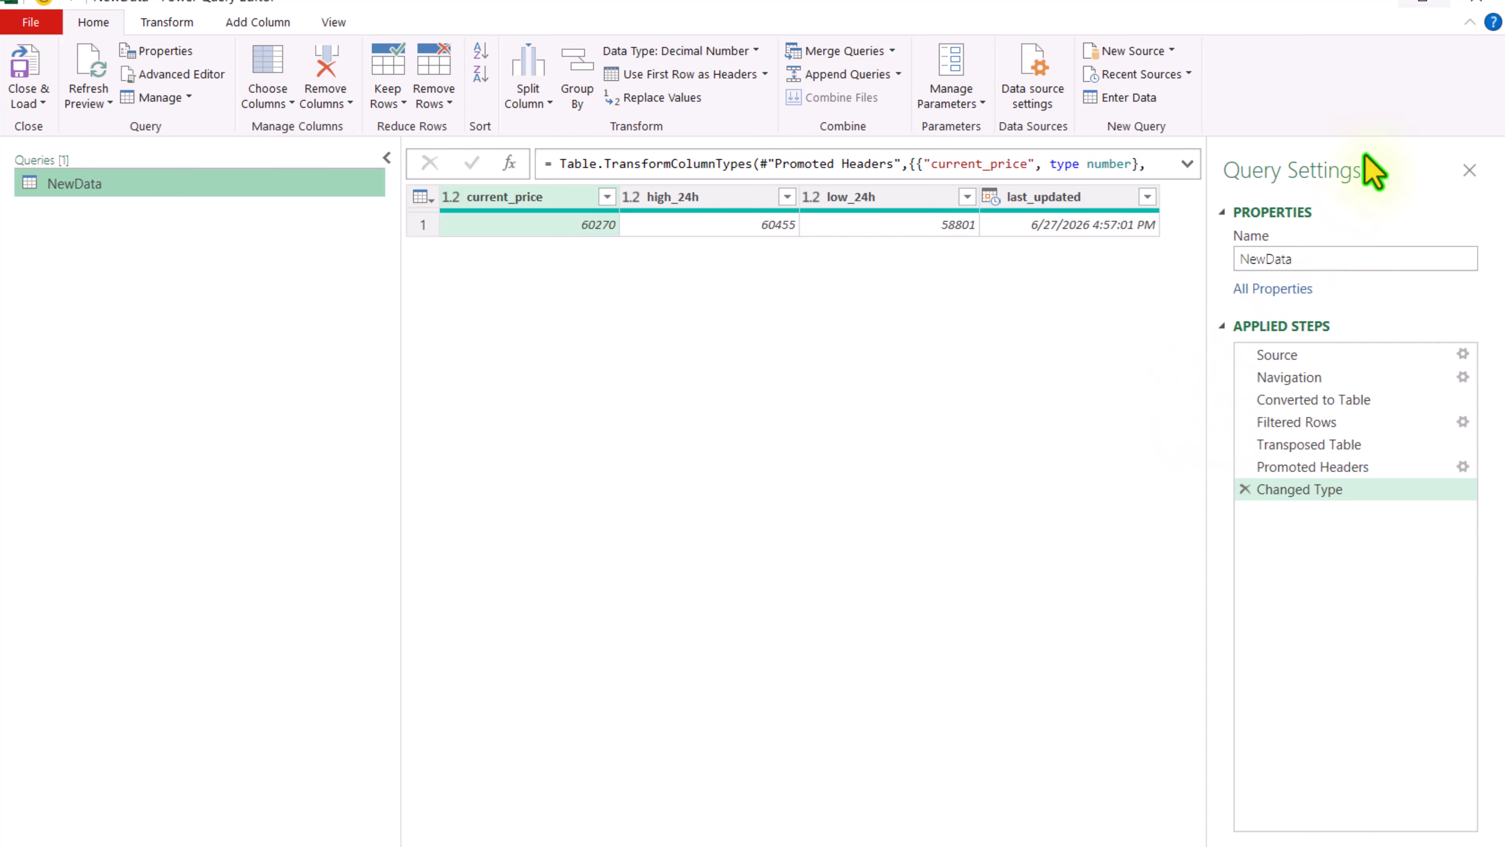
pyautogui.click(1473, 7)
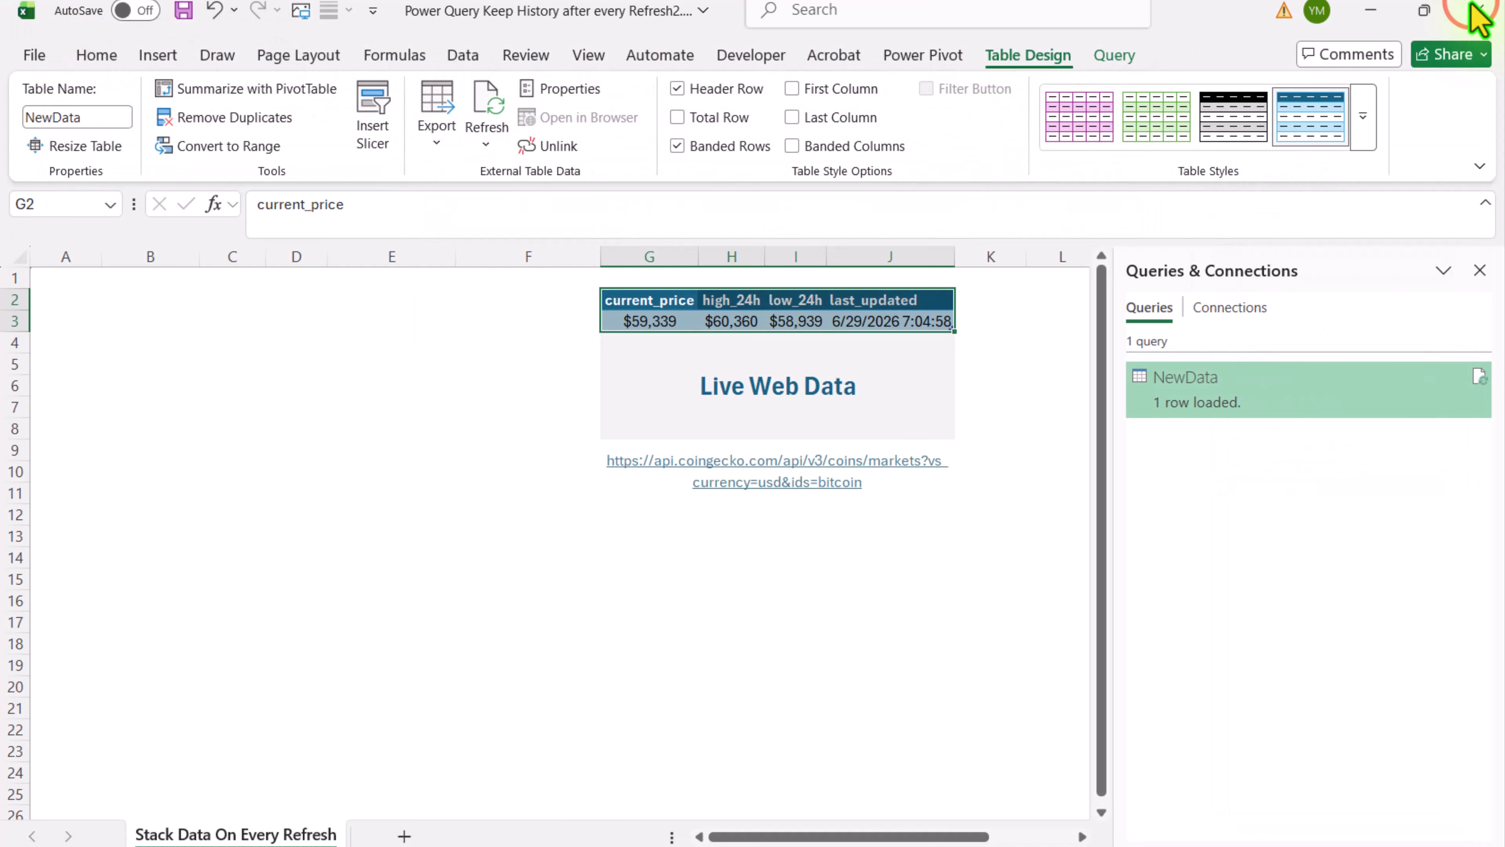
# Create a new query from the live web data table and rename it Static.
pyautogui.click(784, 317)
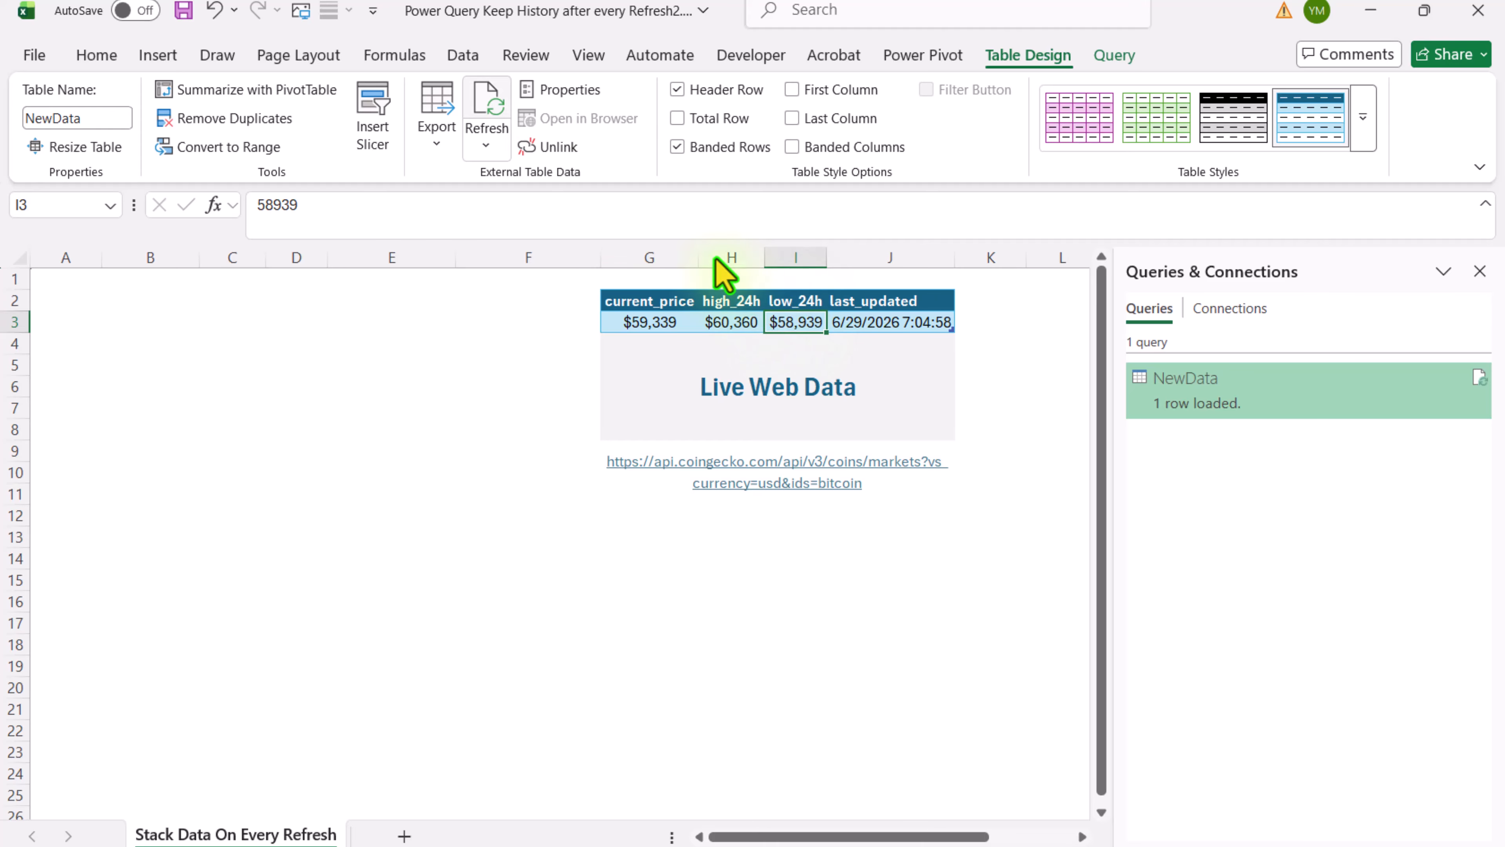
pyautogui.click(461, 52)
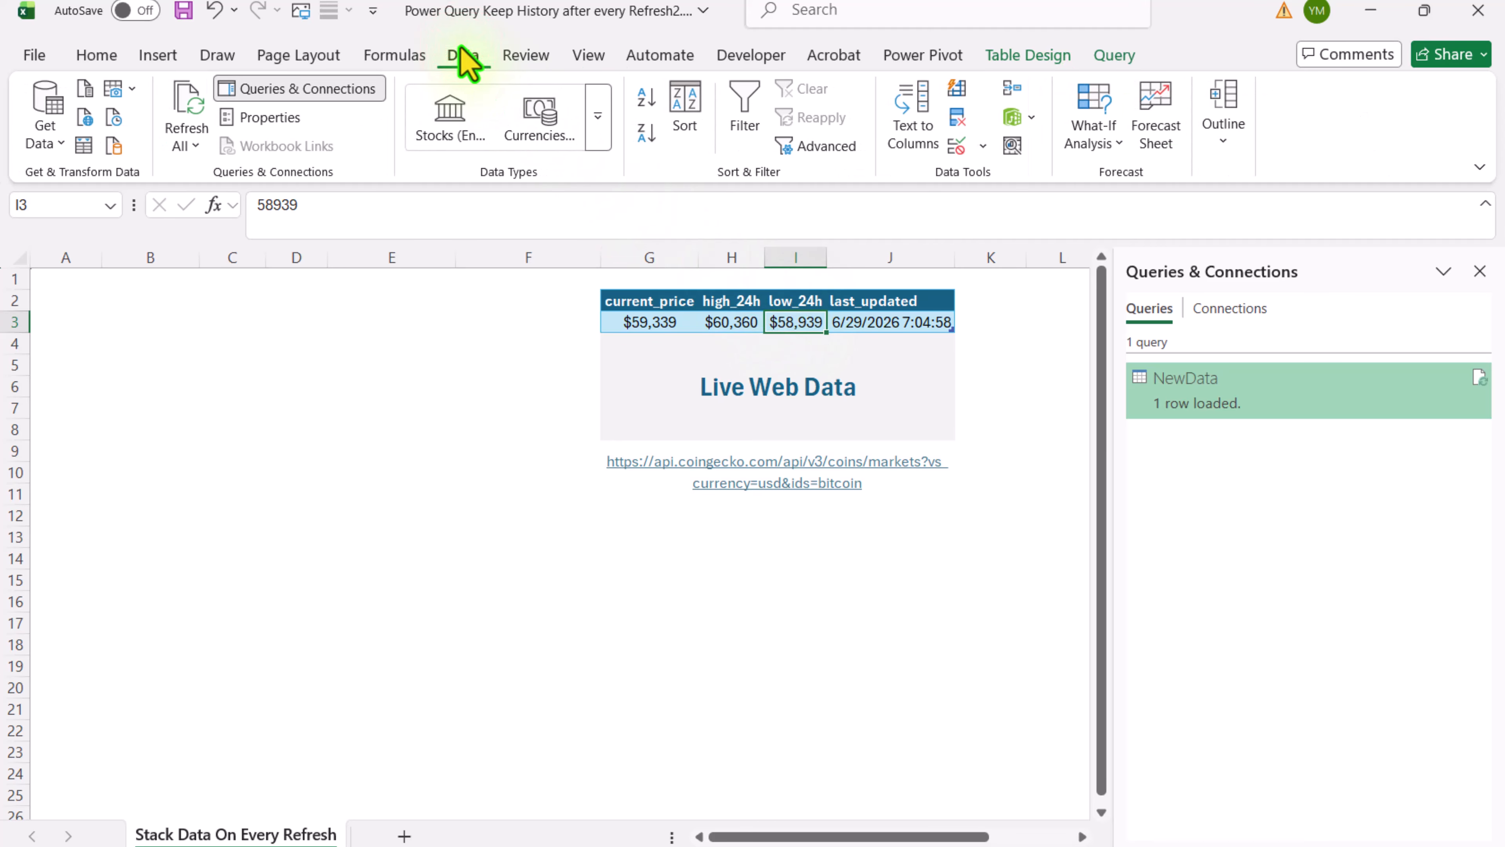
pyautogui.click(83, 146)
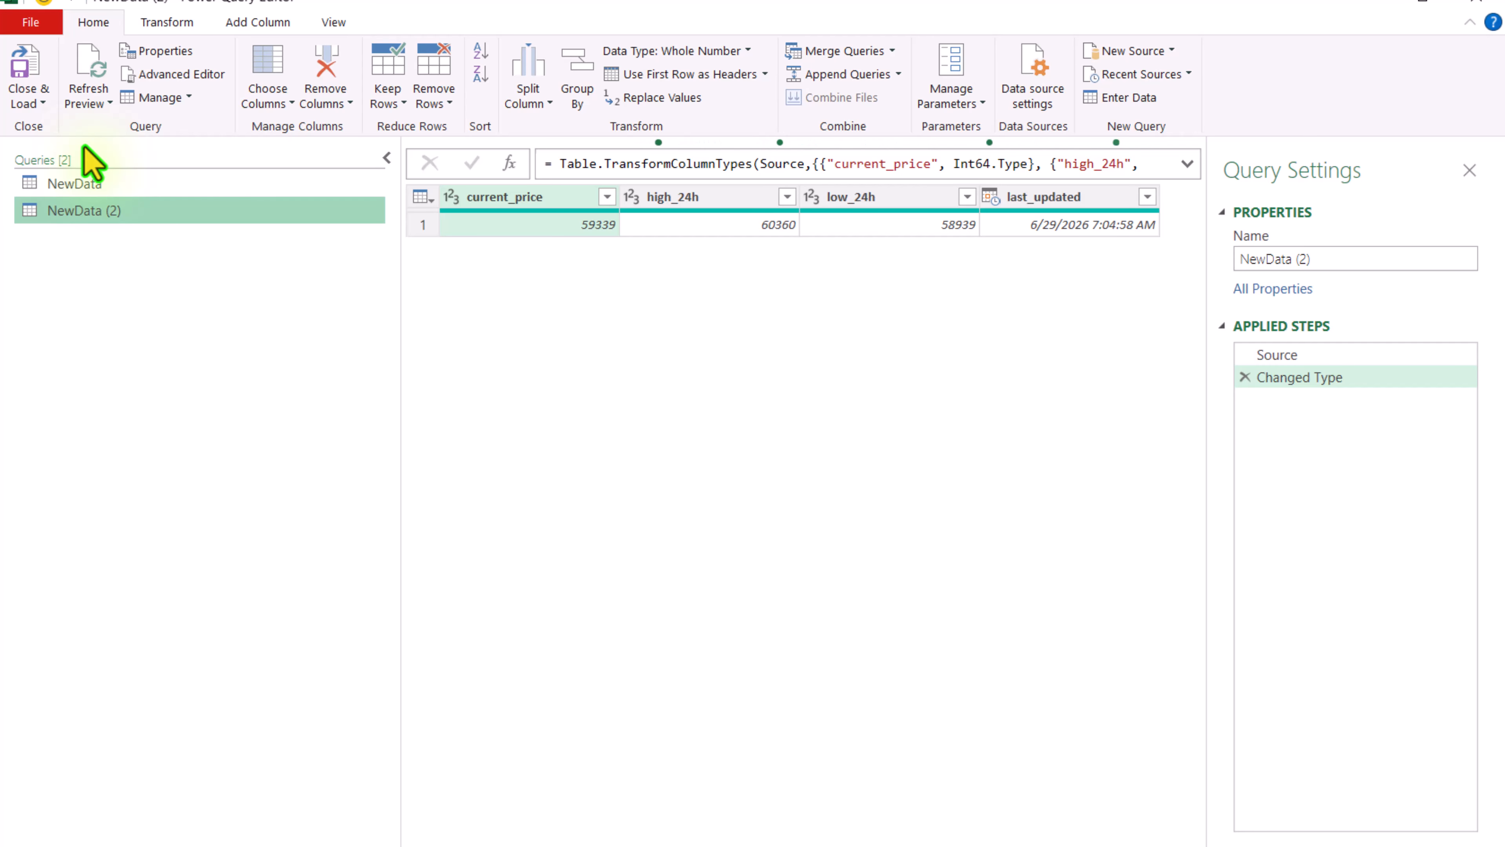
pyautogui.rightClick(84, 210)
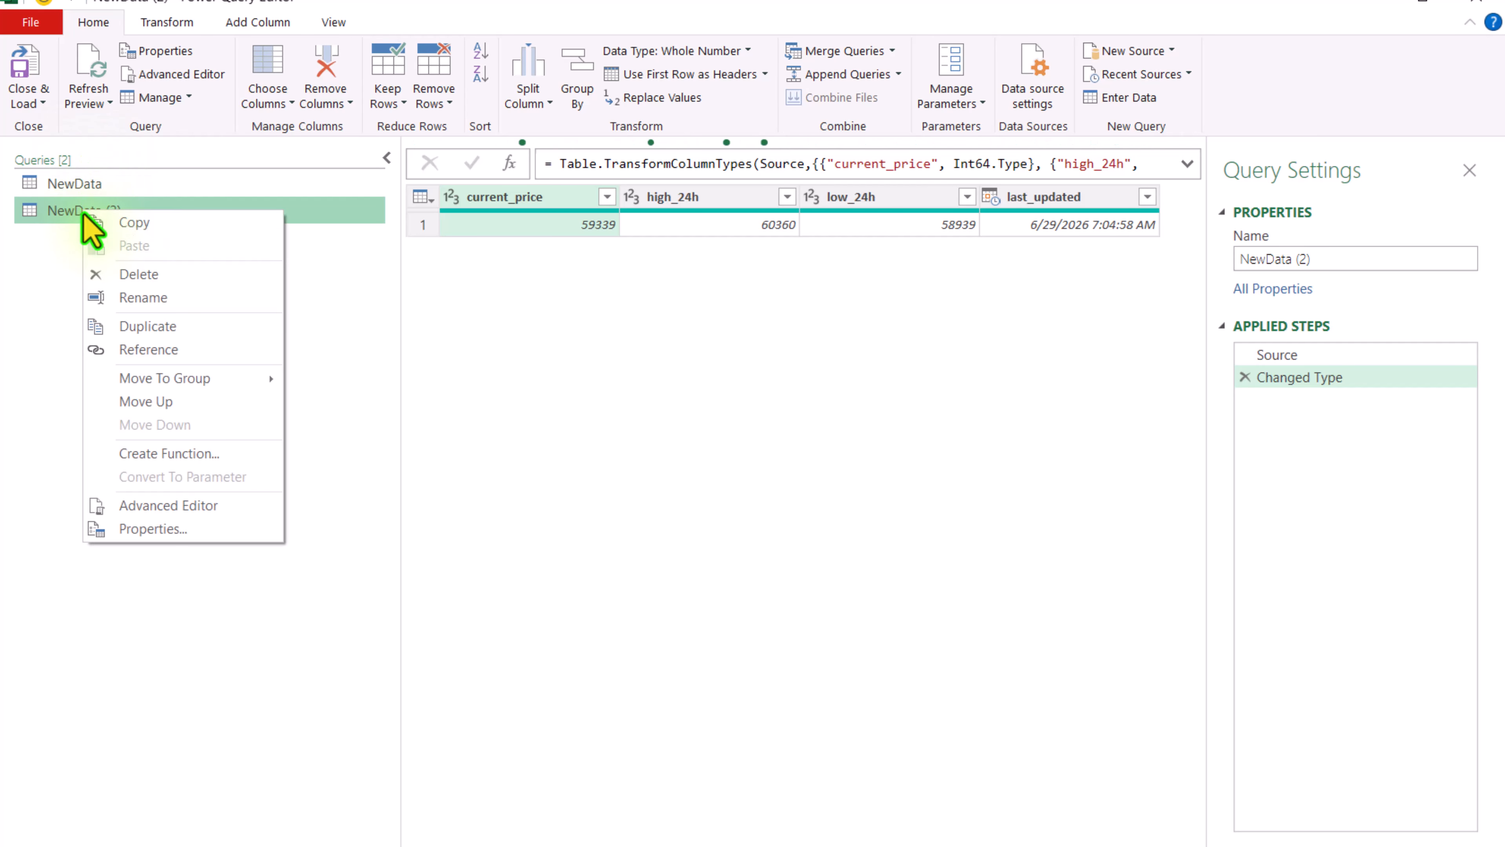
pyautogui.click(119, 298)
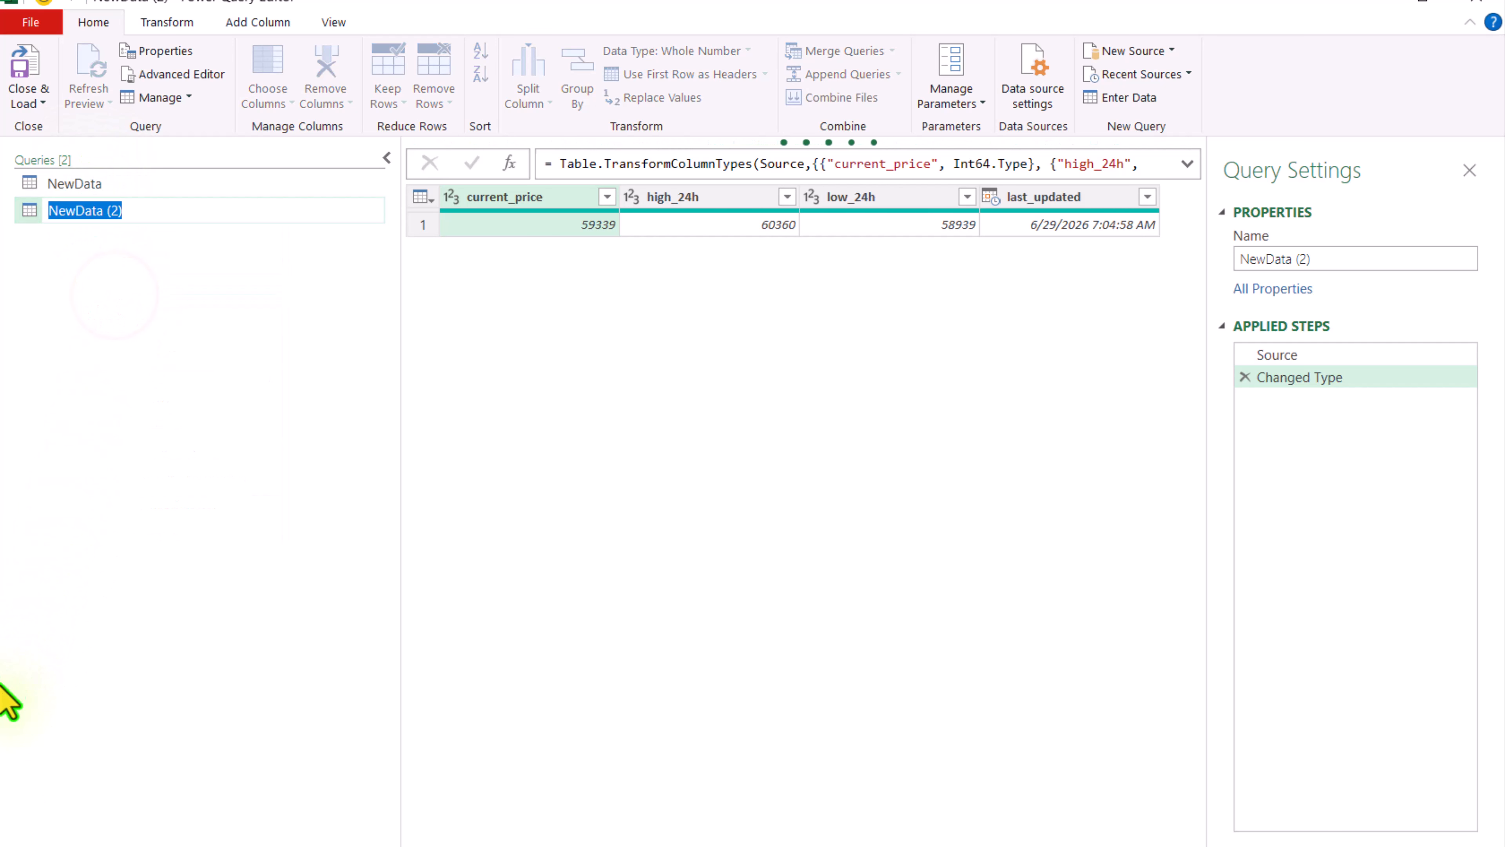
pyautogui.write('Static')
pyautogui.press('Return')
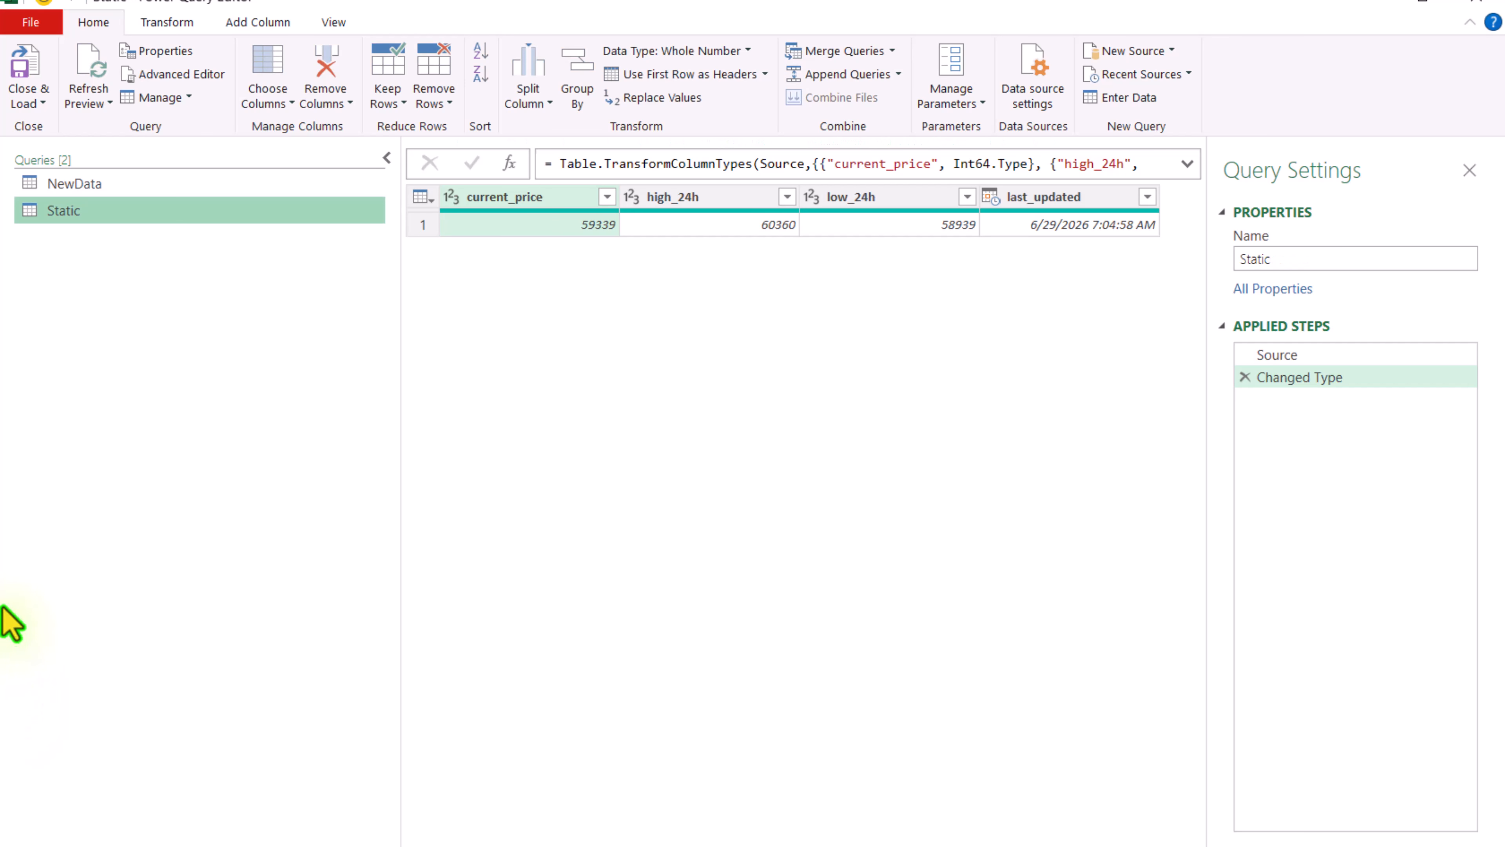
# Load the Static query as a table into the existing worksheet at cell B2.
pyautogui.click(25, 102)
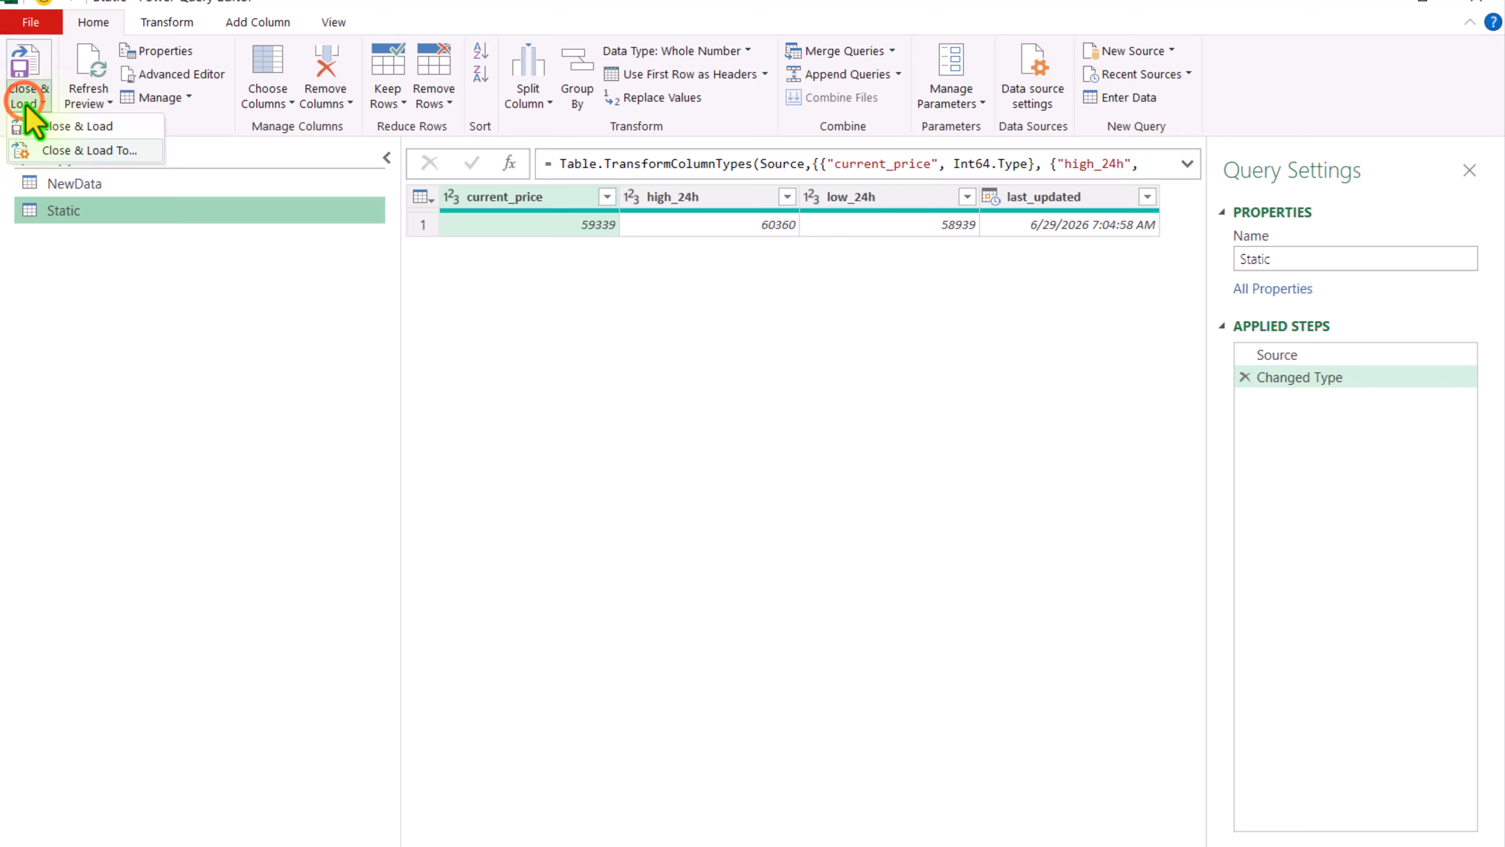
pyautogui.click(60, 149)
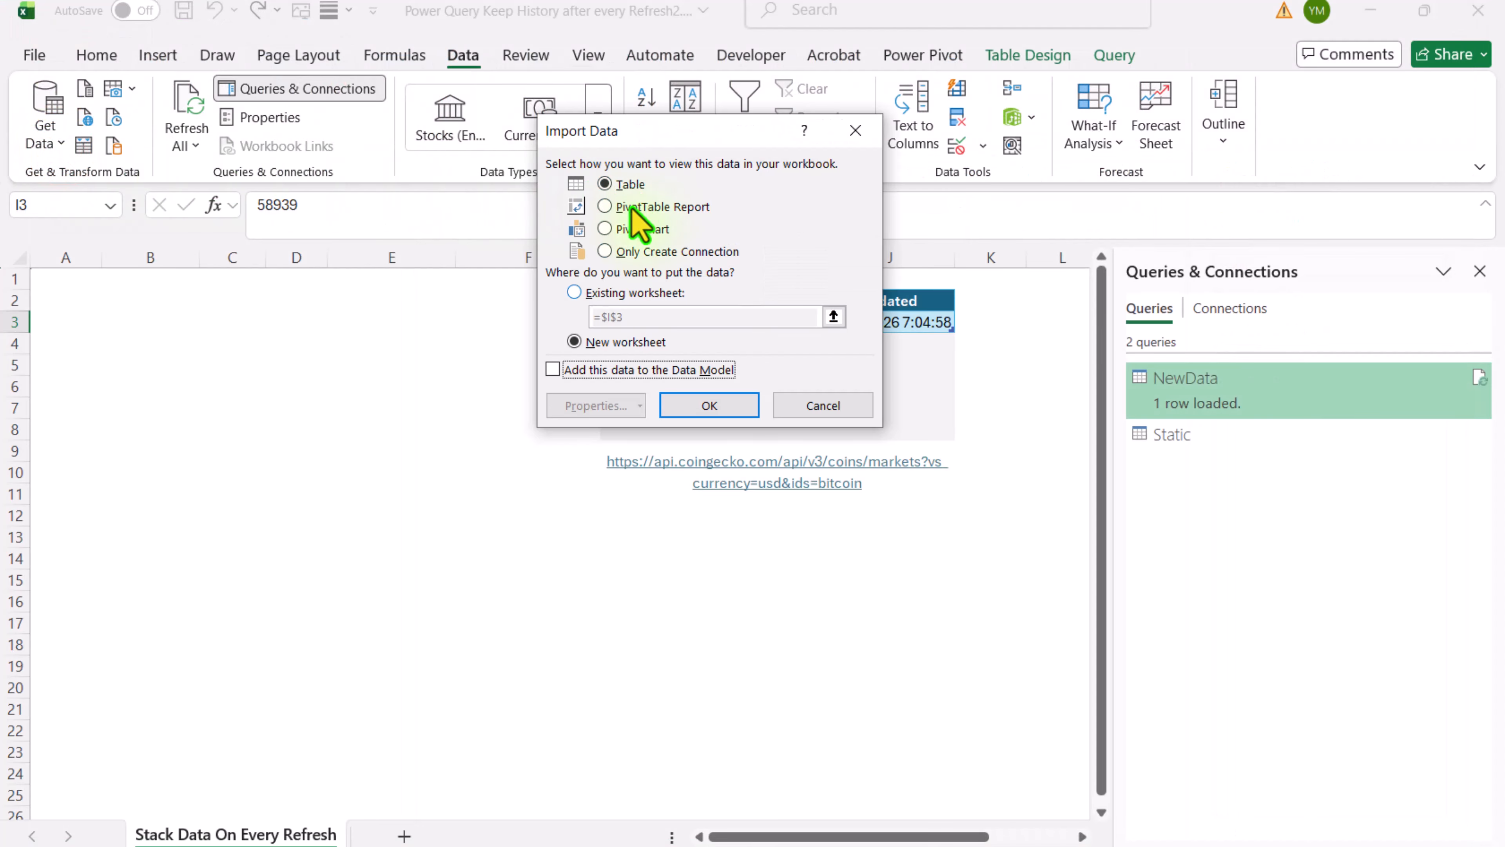
pyautogui.click(603, 293)
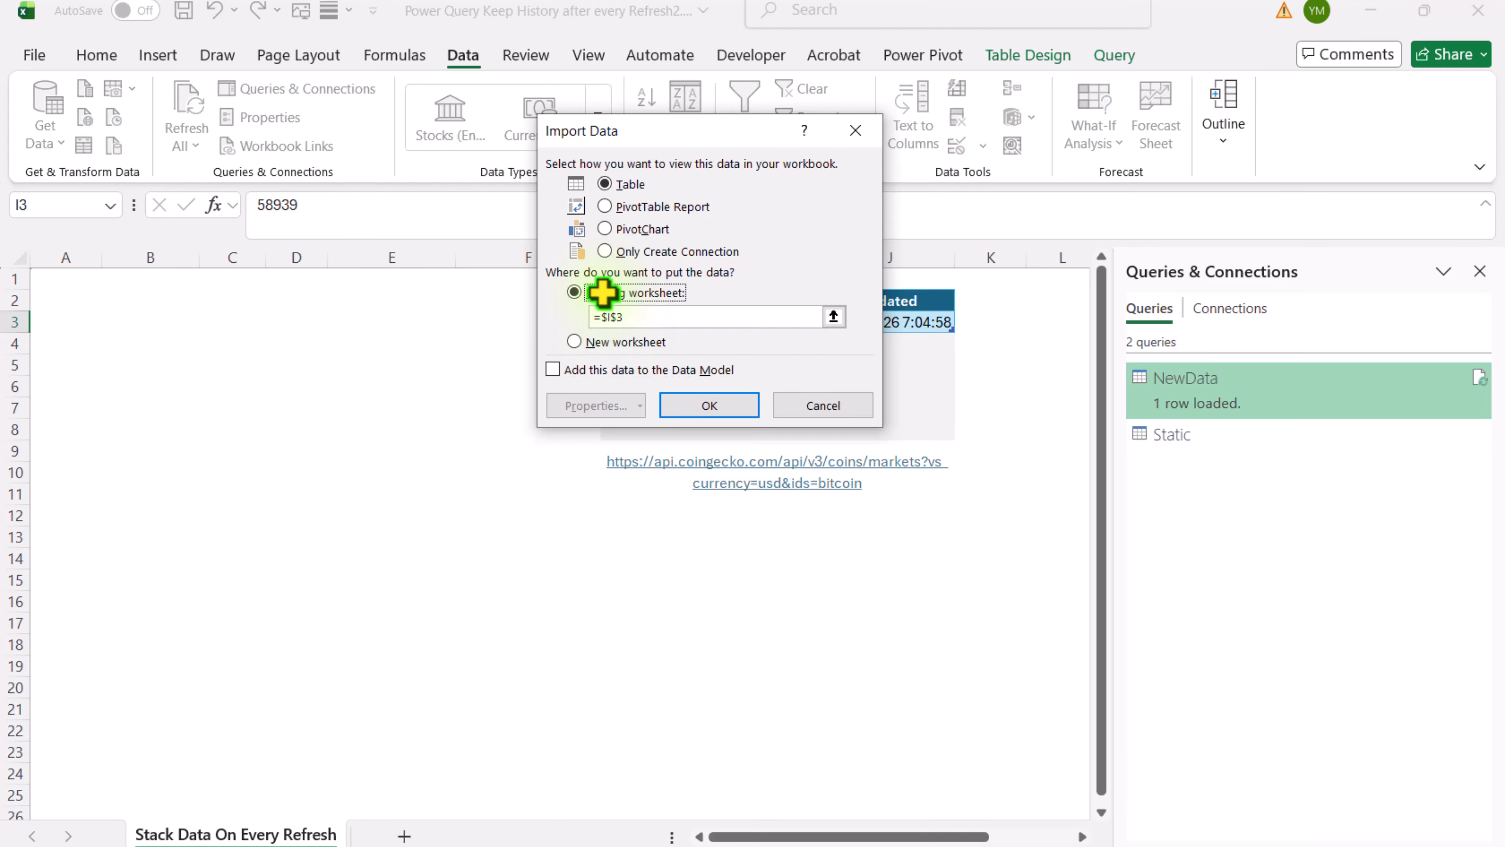
pyautogui.click(123, 309)
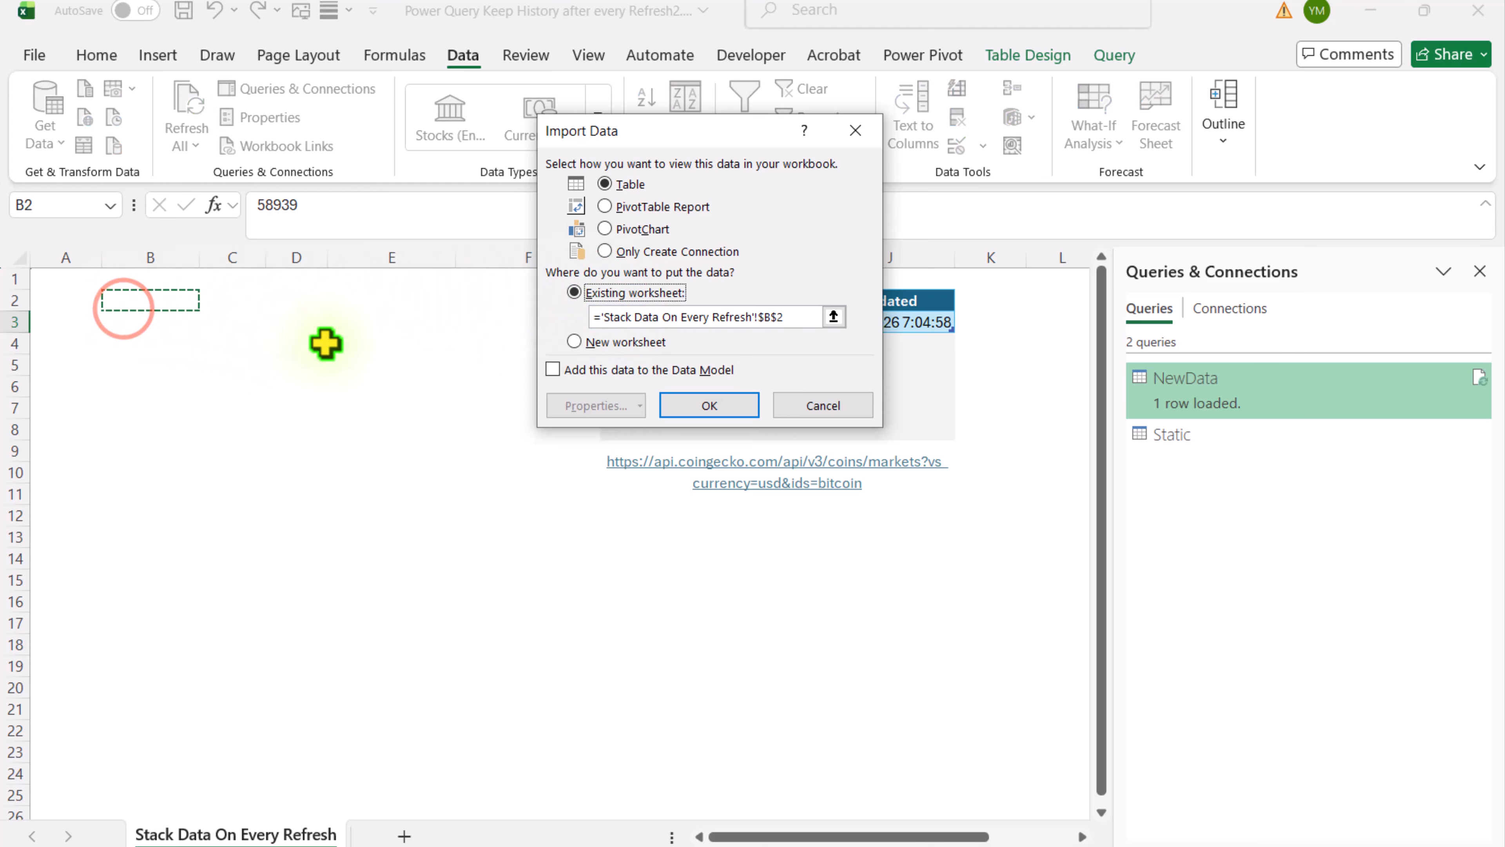
pyautogui.click(689, 405)
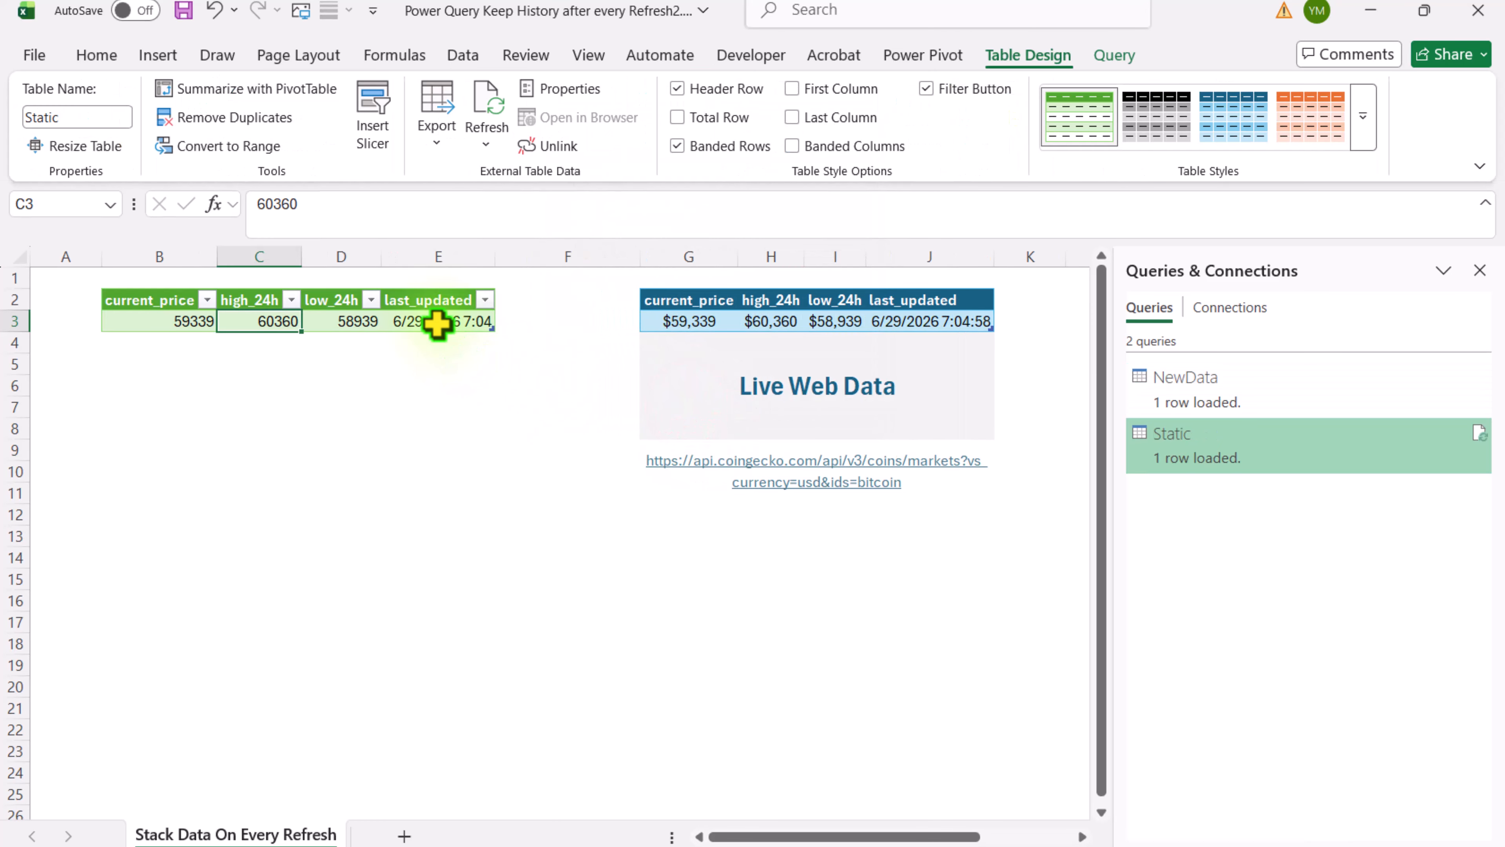
# Change the Static query's Source step to read the workbook table named "Static" instead of "NewData".
pyautogui.doubleClick(1207, 463)
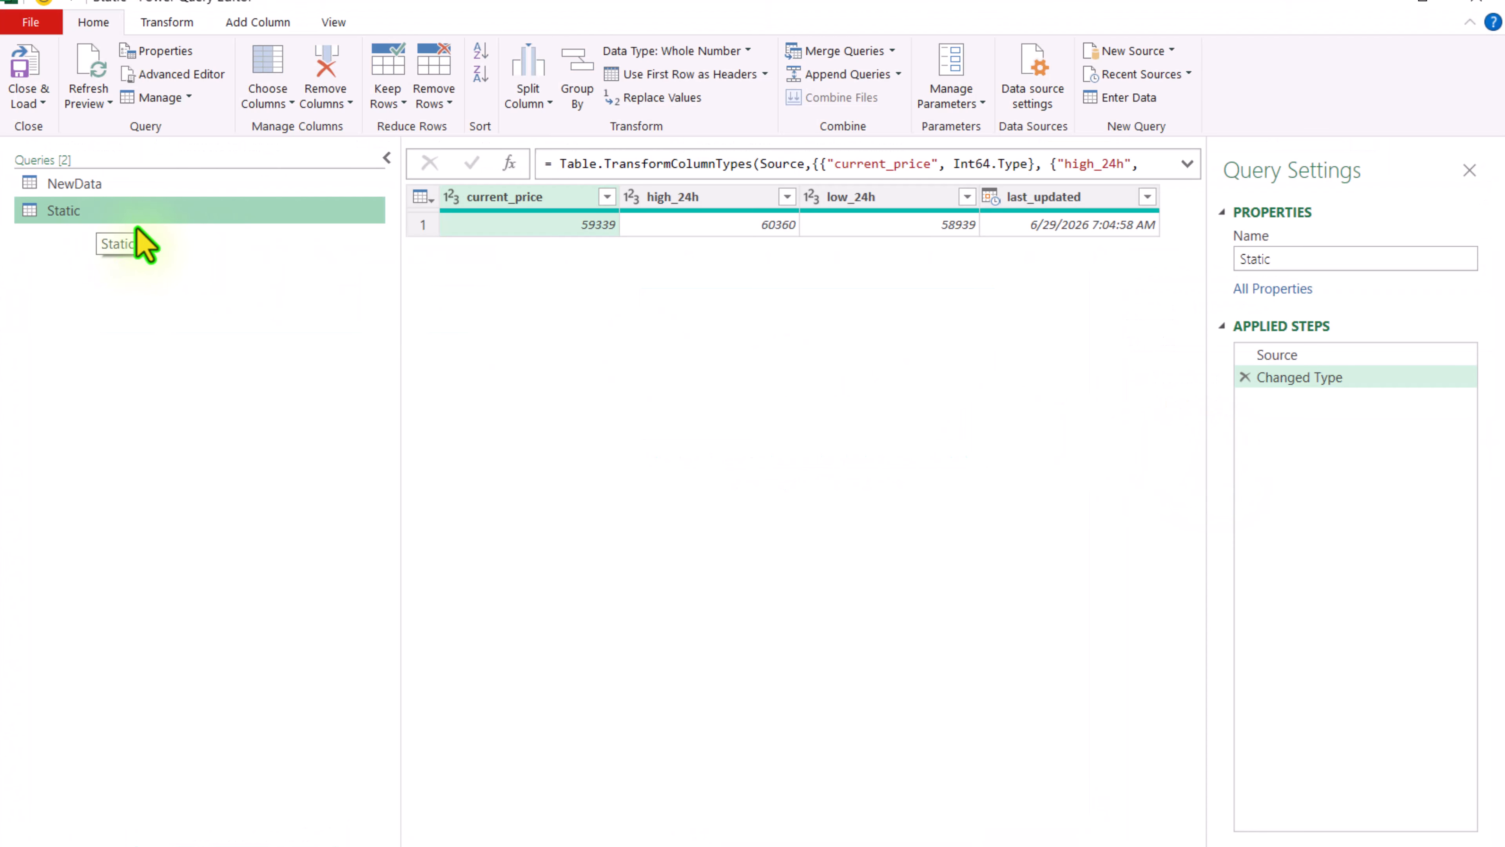
pyautogui.click(1285, 356)
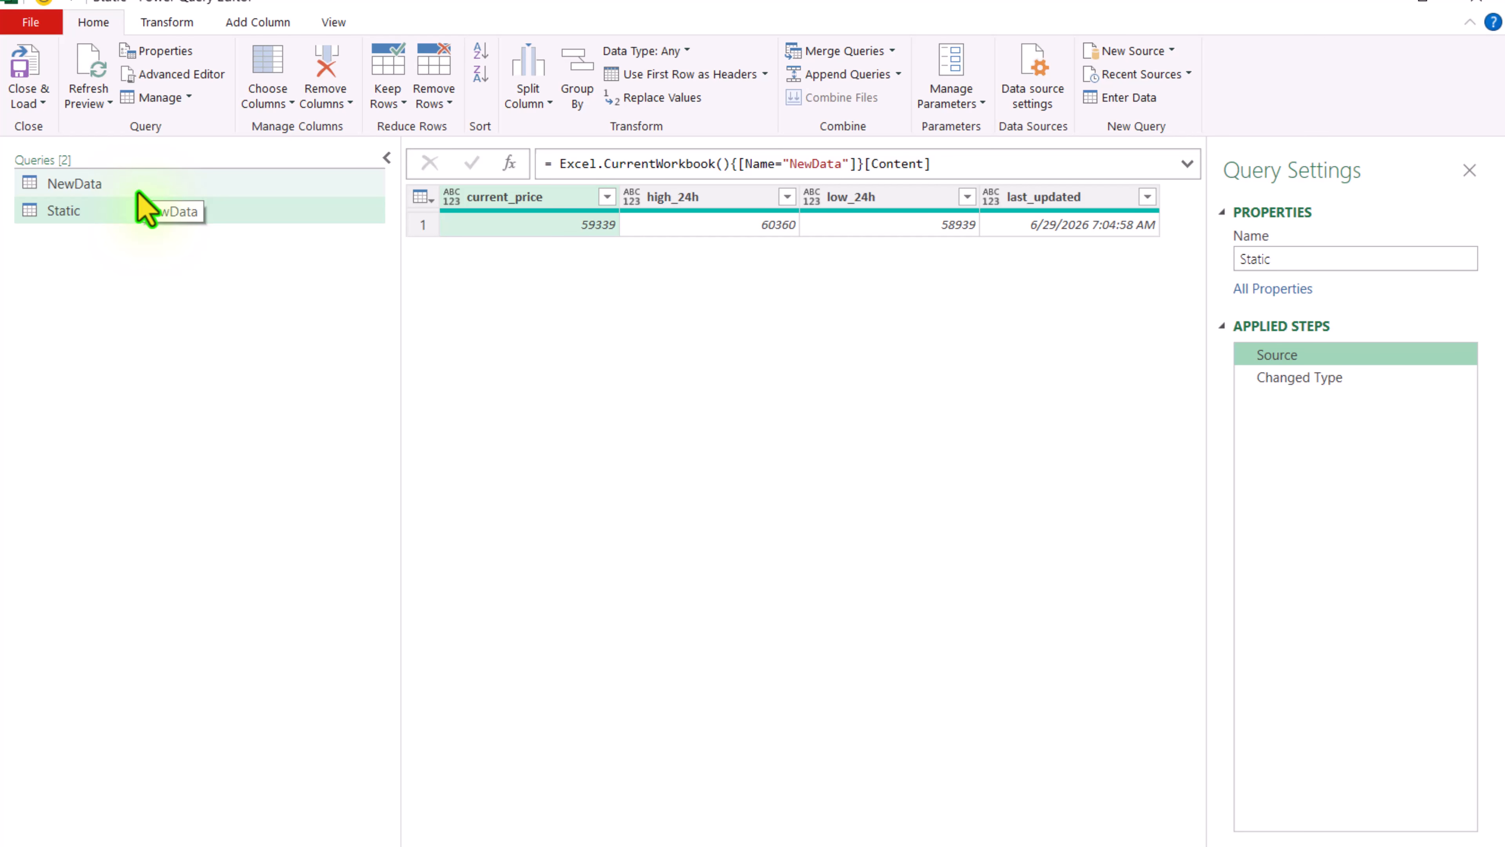
pyautogui.click(843, 163)
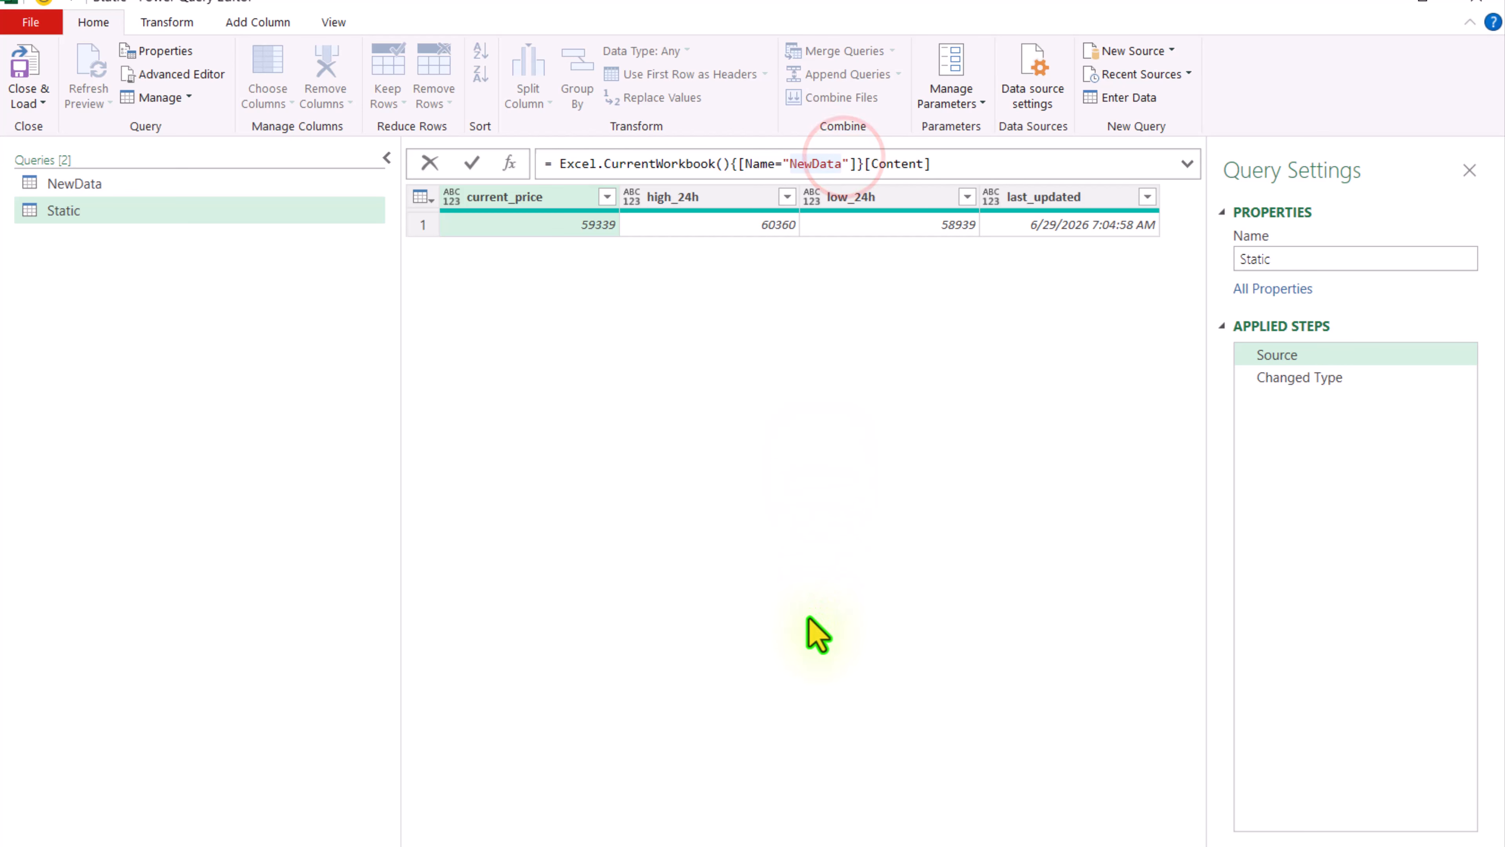
pyautogui.press('BackSpace')
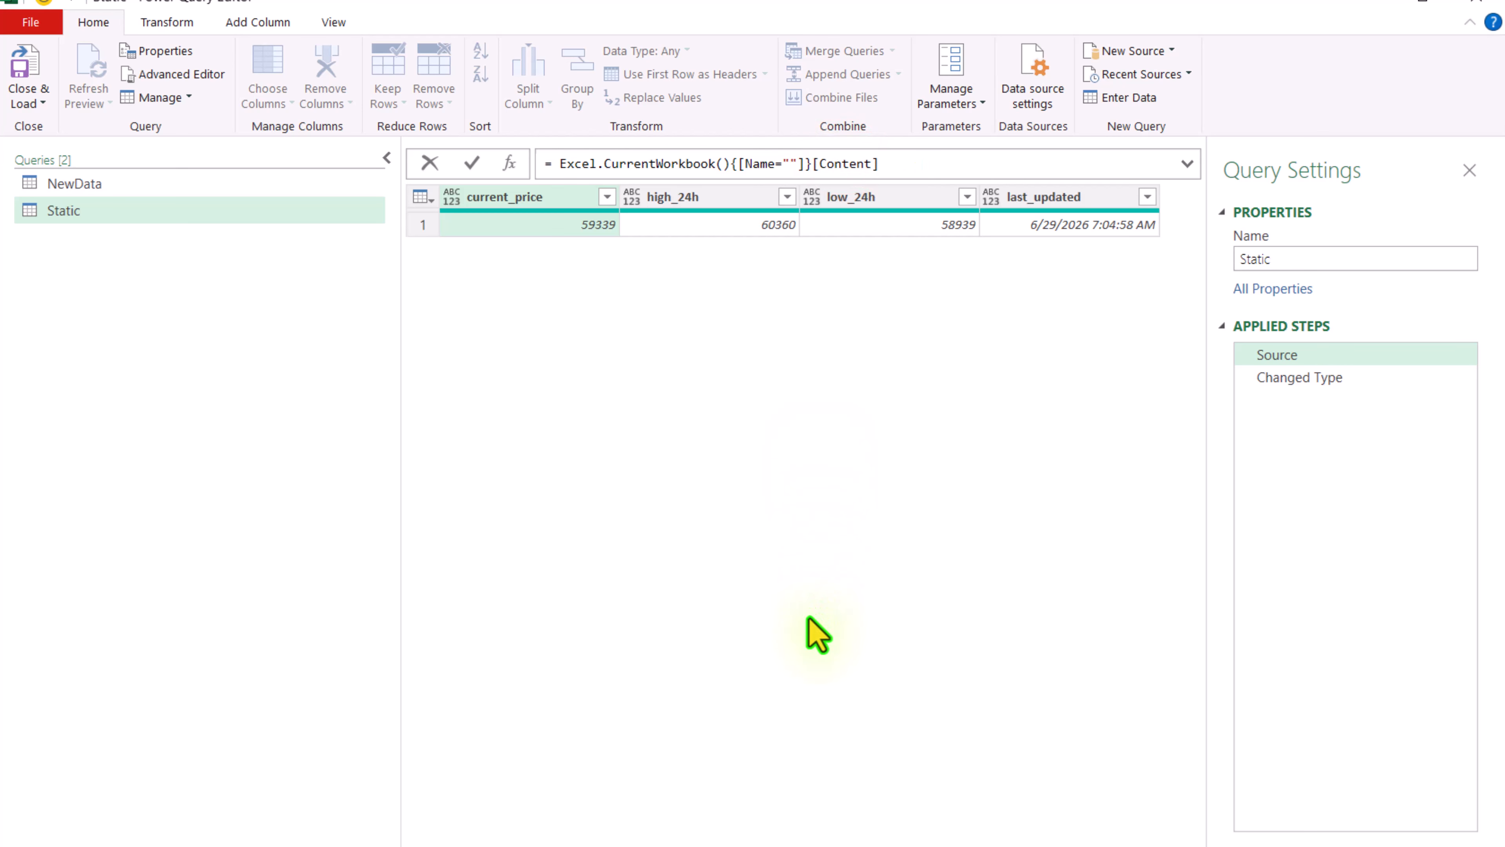
pyautogui.write('Static')
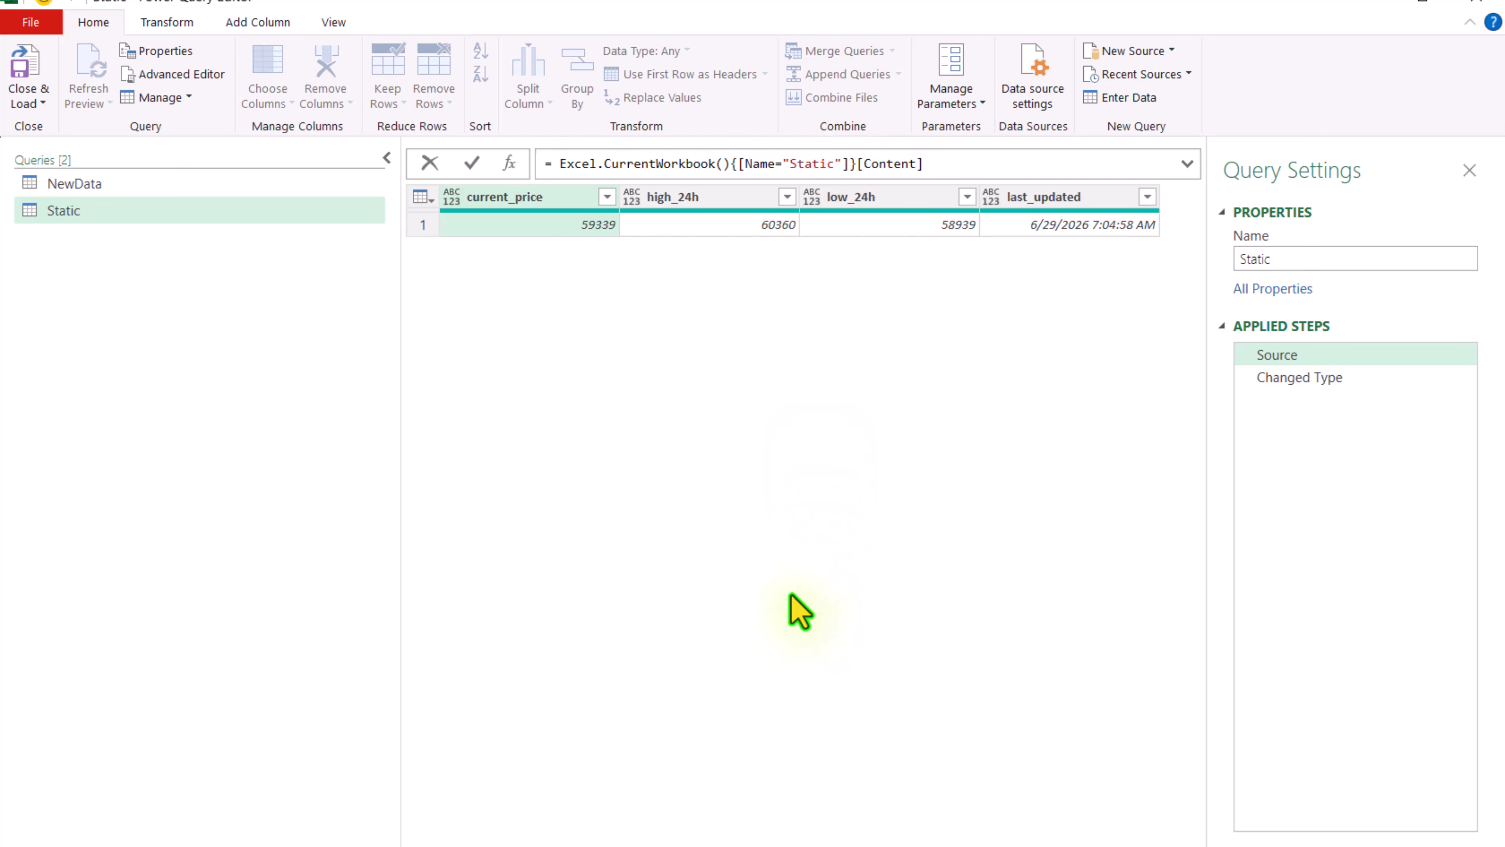
pyautogui.click(466, 166)
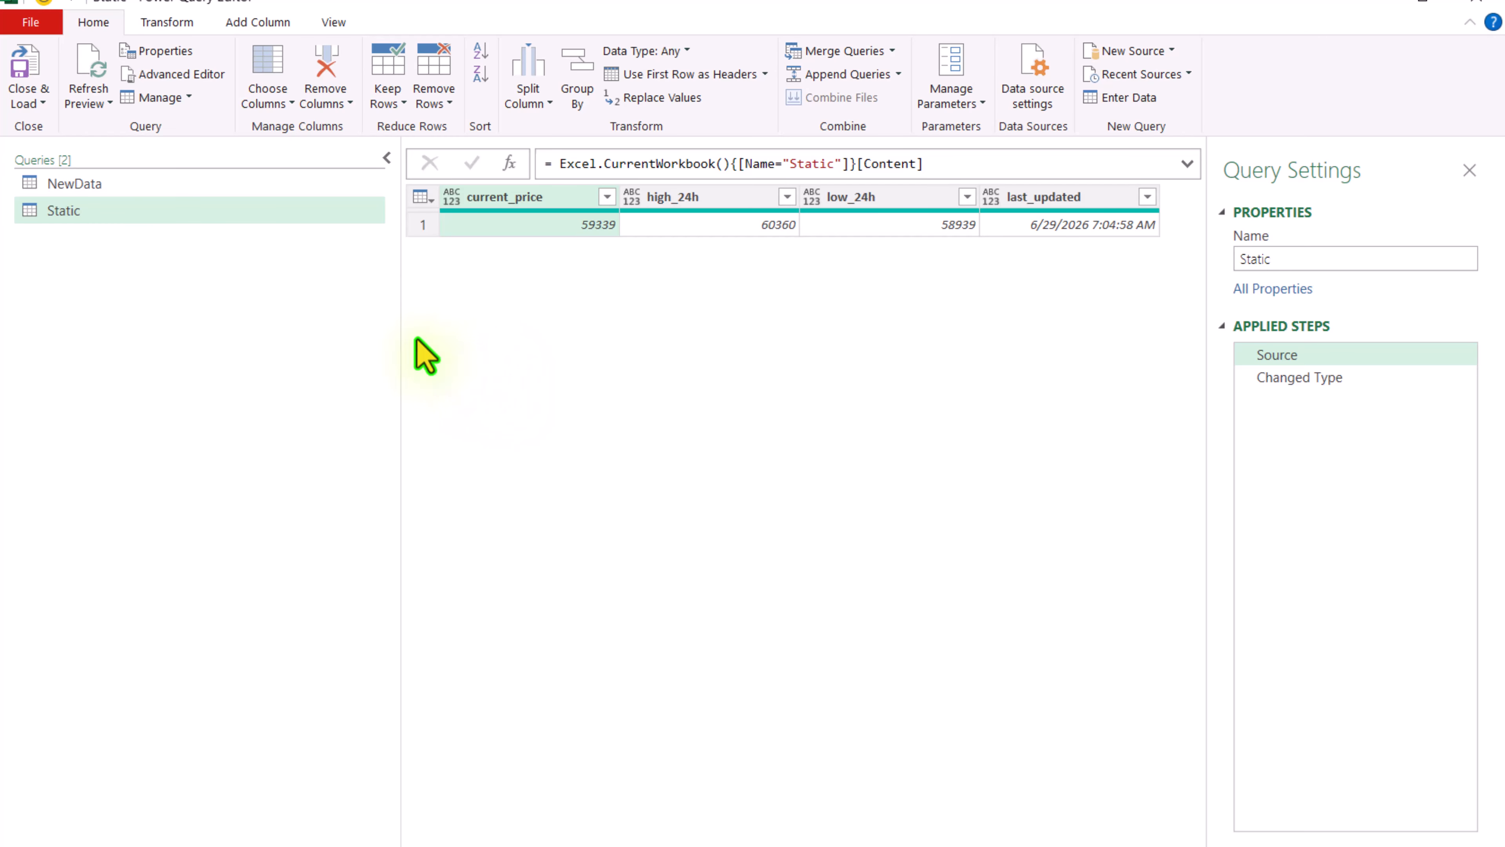
# Duplicate the Static query and rename the copy CurrentData.
pyautogui.rightClick(116, 216)
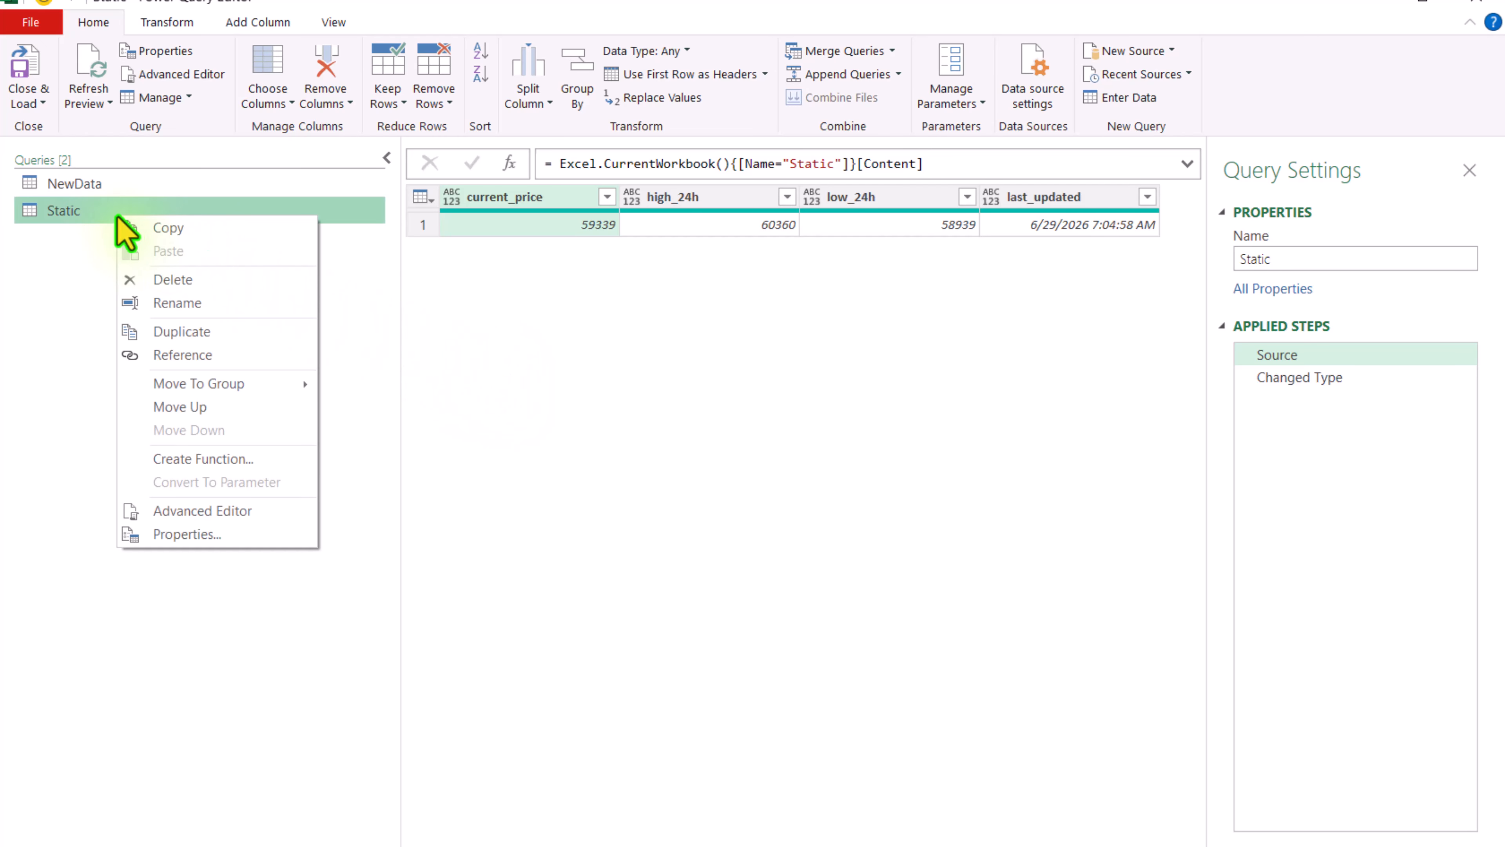
pyautogui.click(186, 332)
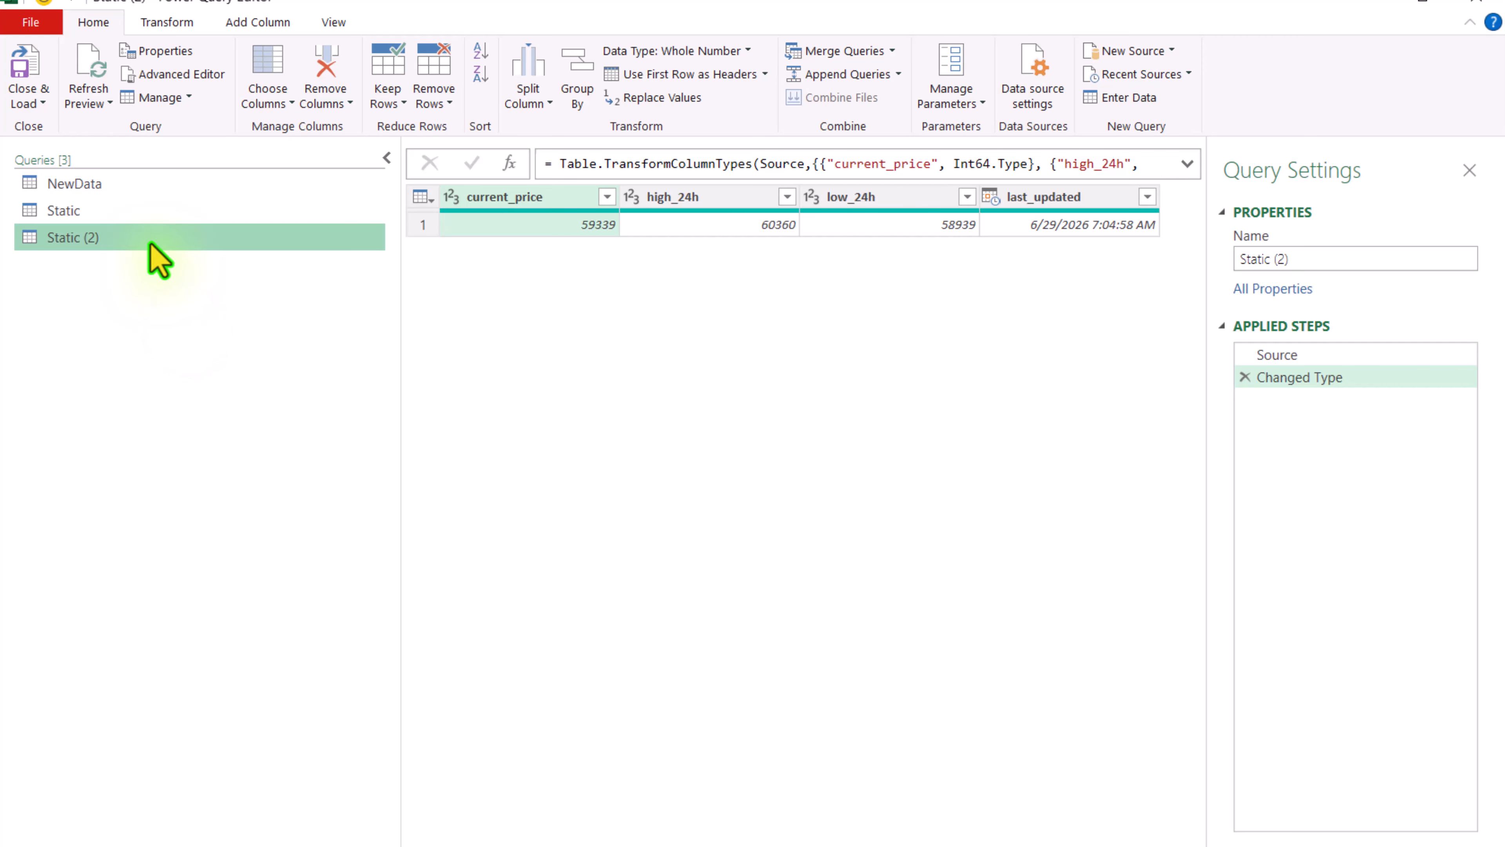
pyautogui.rightClick(152, 246)
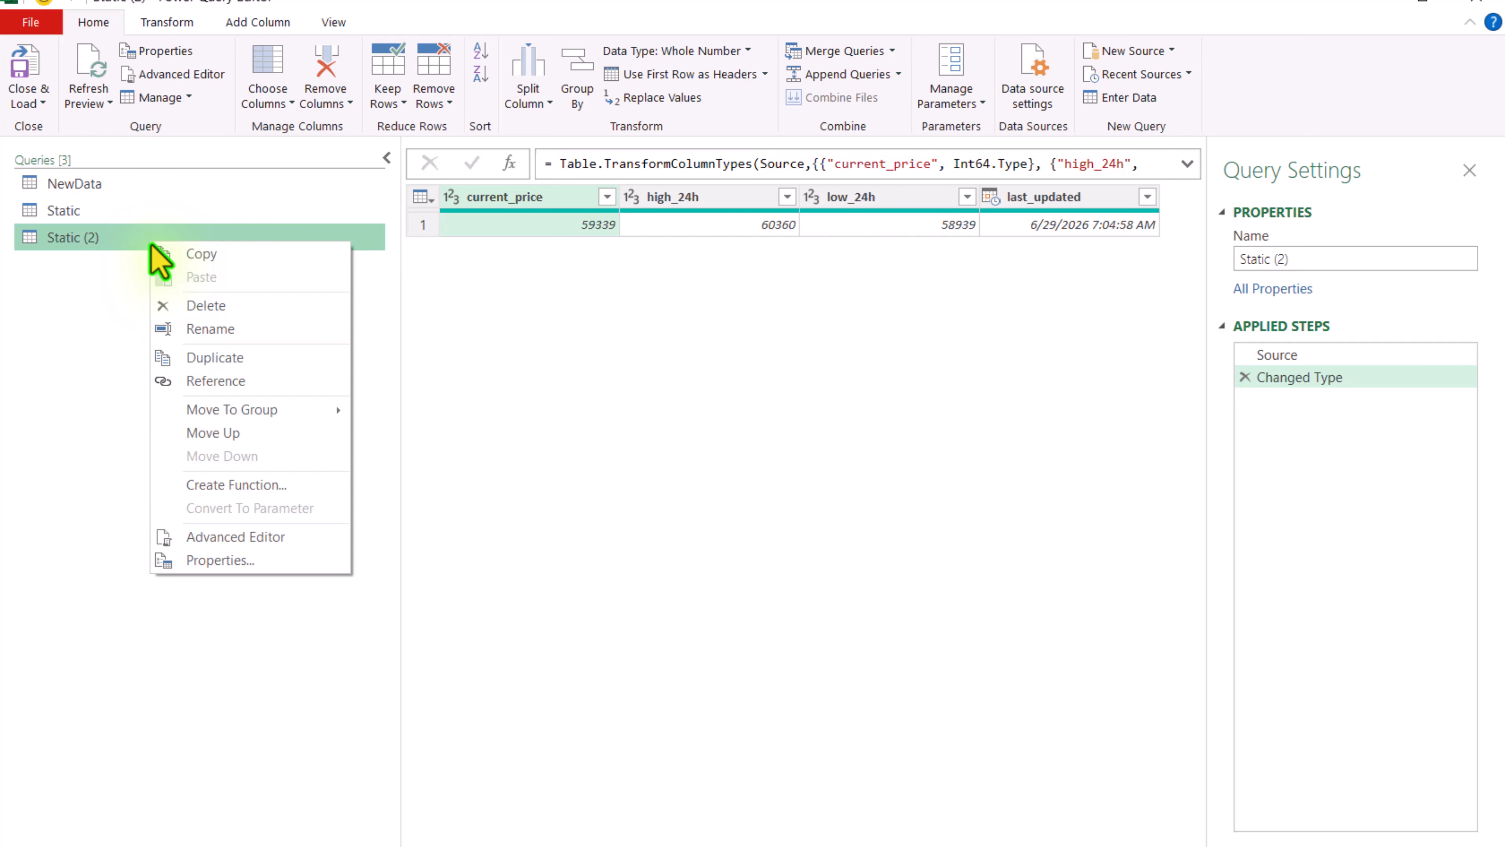
pyautogui.click(205, 330)
pyautogui.write('Curr')
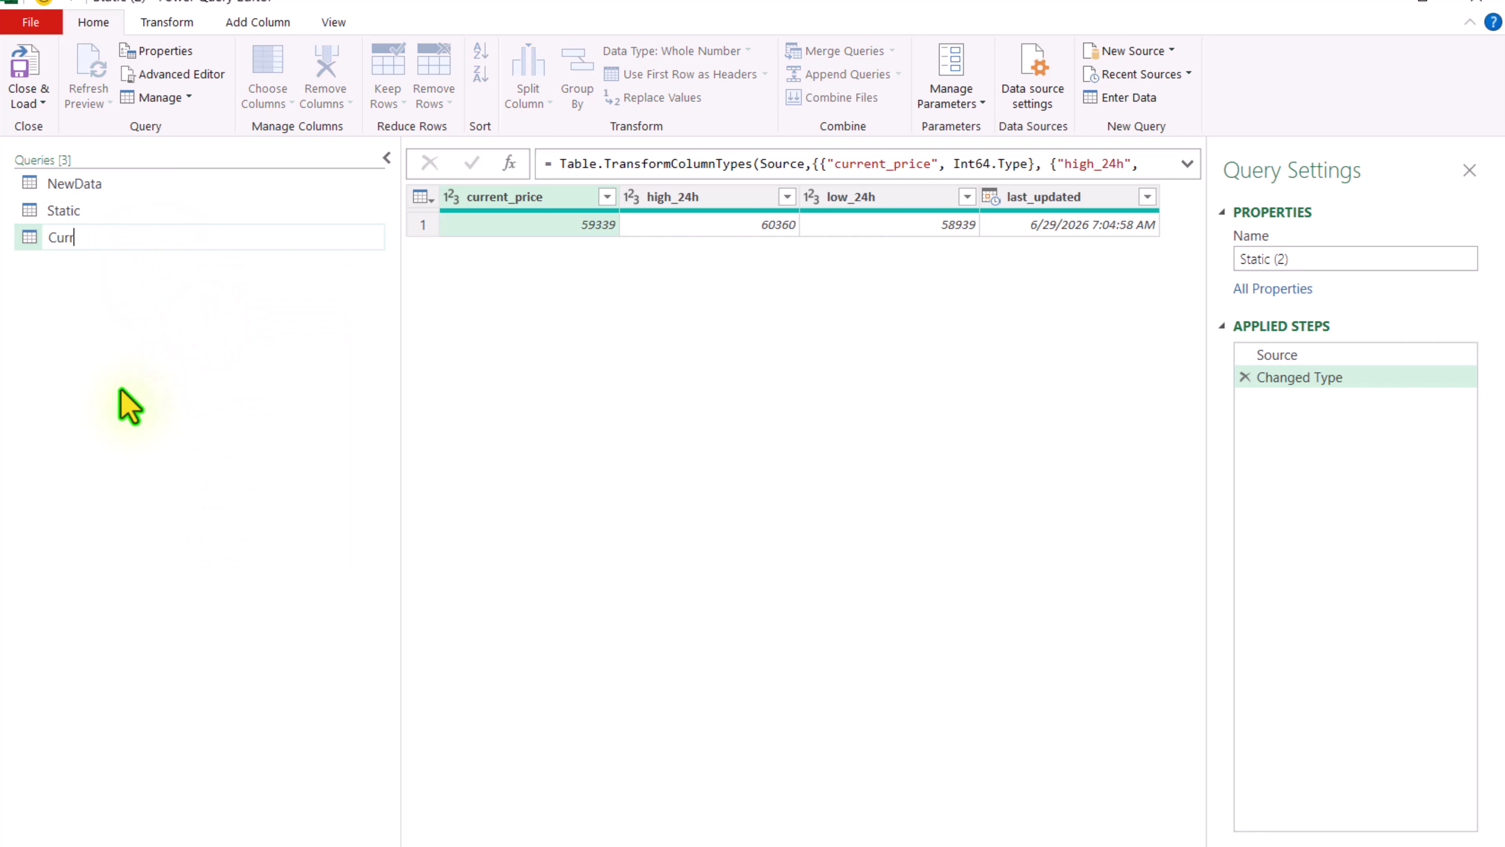
pyautogui.write('entData')
pyautogui.press('Return')
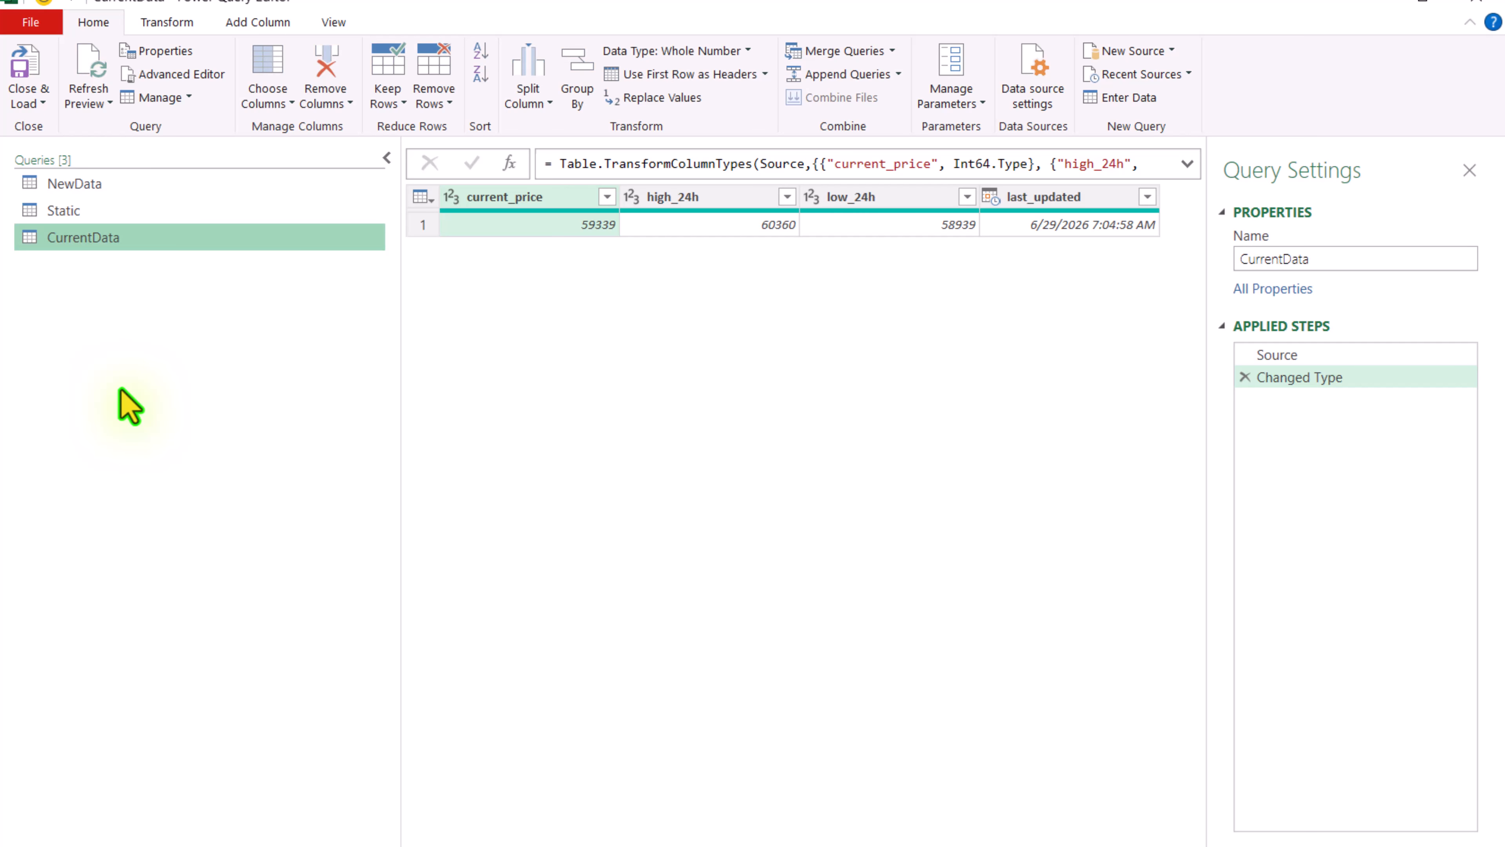
# Merge NewData with CurrentData on last_updated using a Left Outer join, and remove the merged CurrentData column.
pyautogui.click(104, 185)
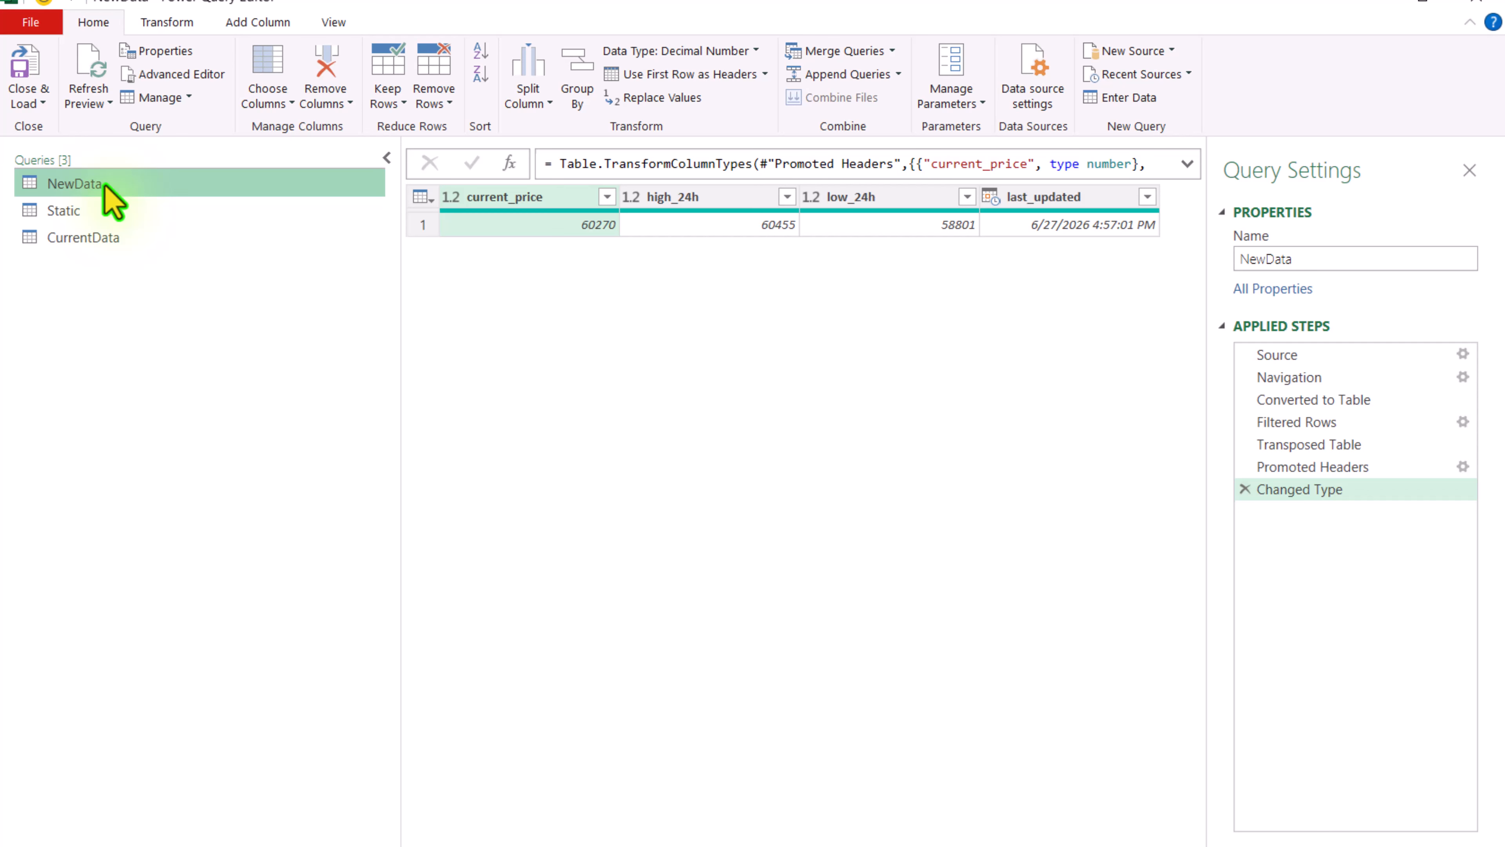
pyautogui.click(859, 51)
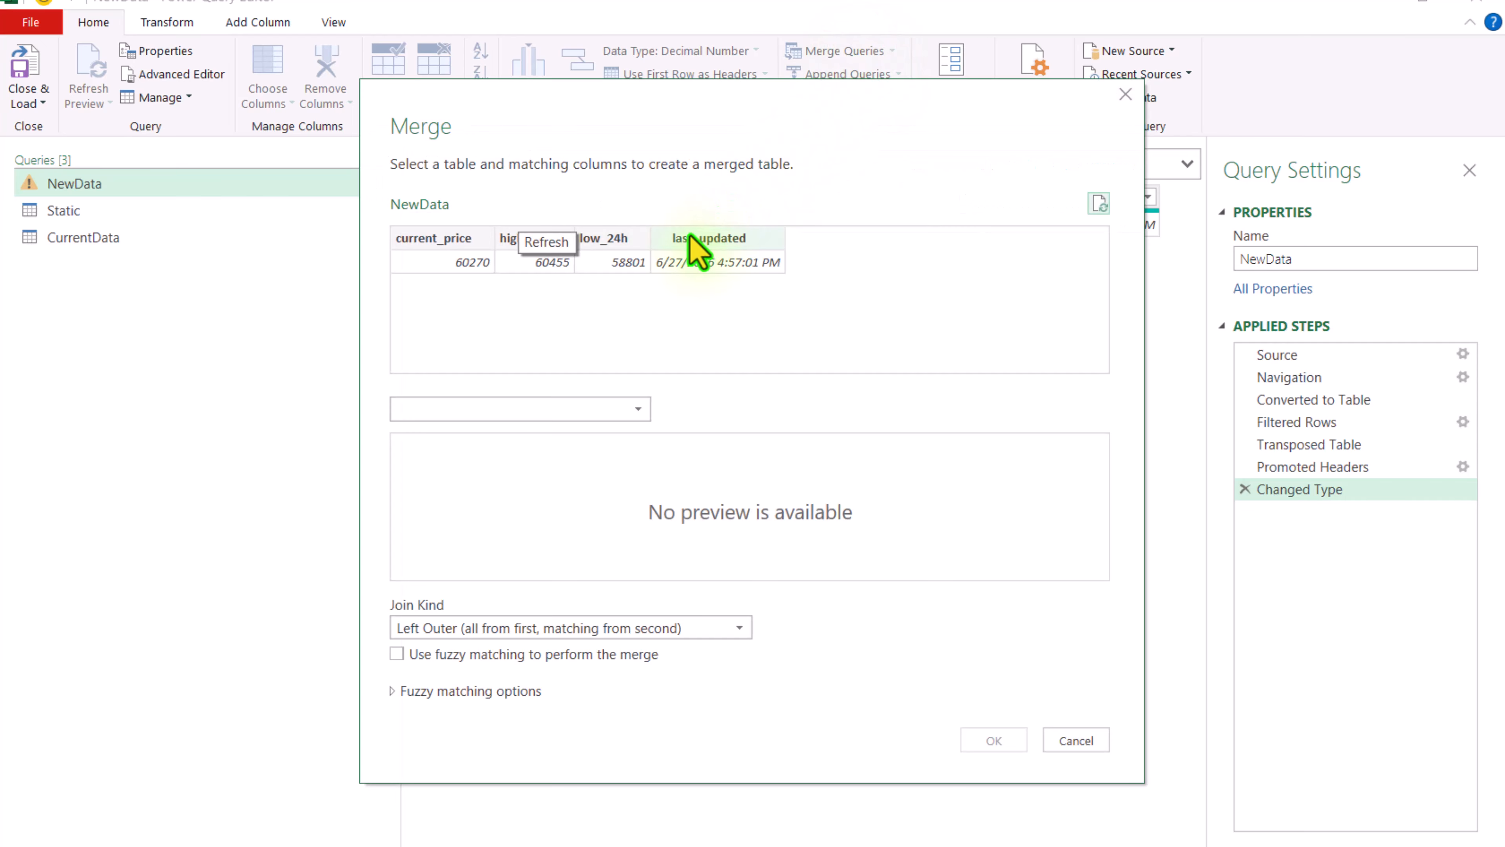
pyautogui.click(691, 238)
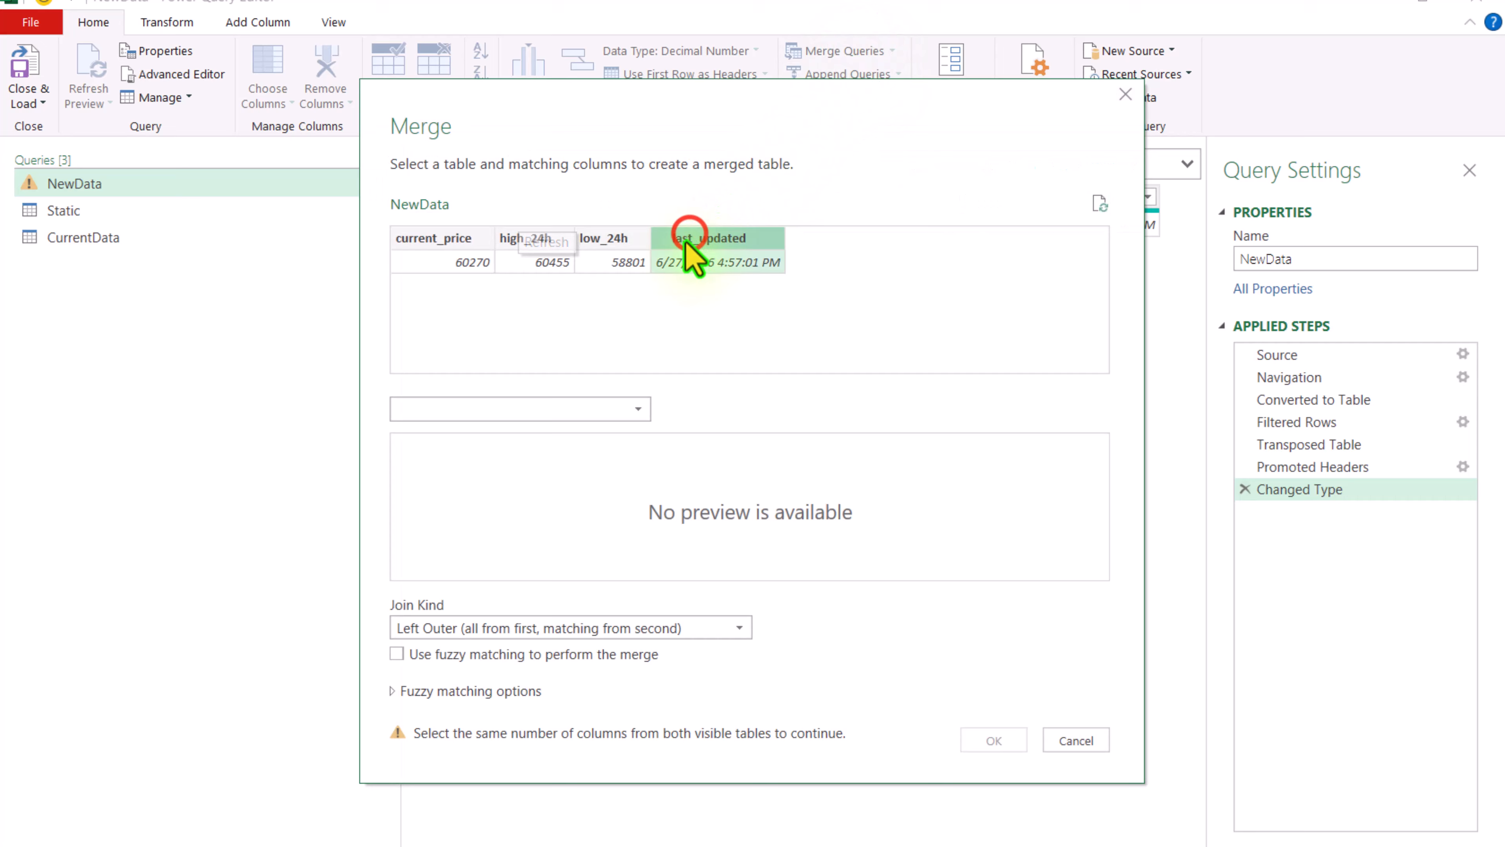
pyautogui.click(584, 408)
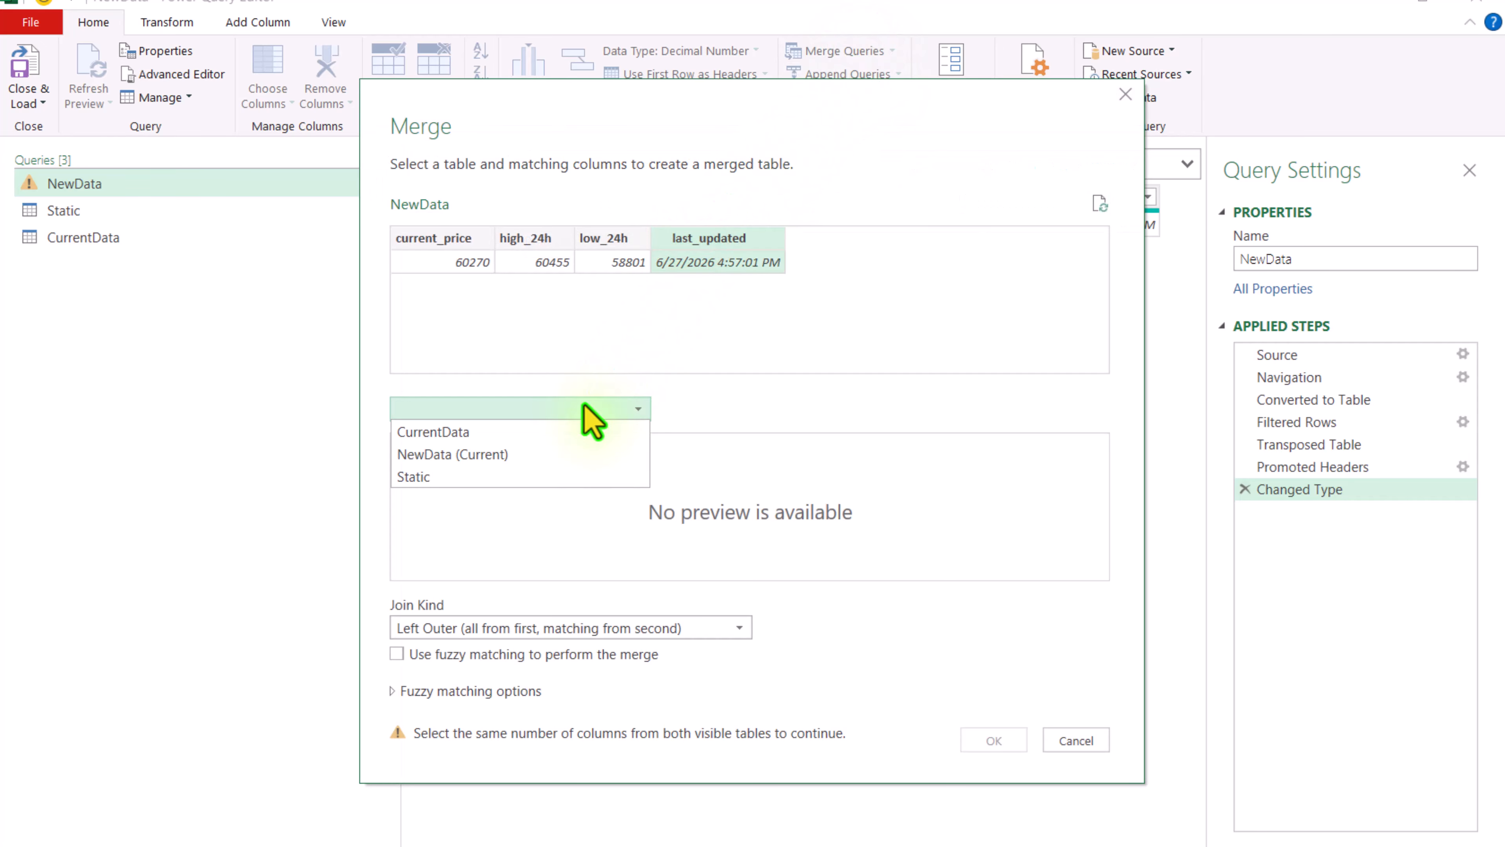
pyautogui.click(538, 432)
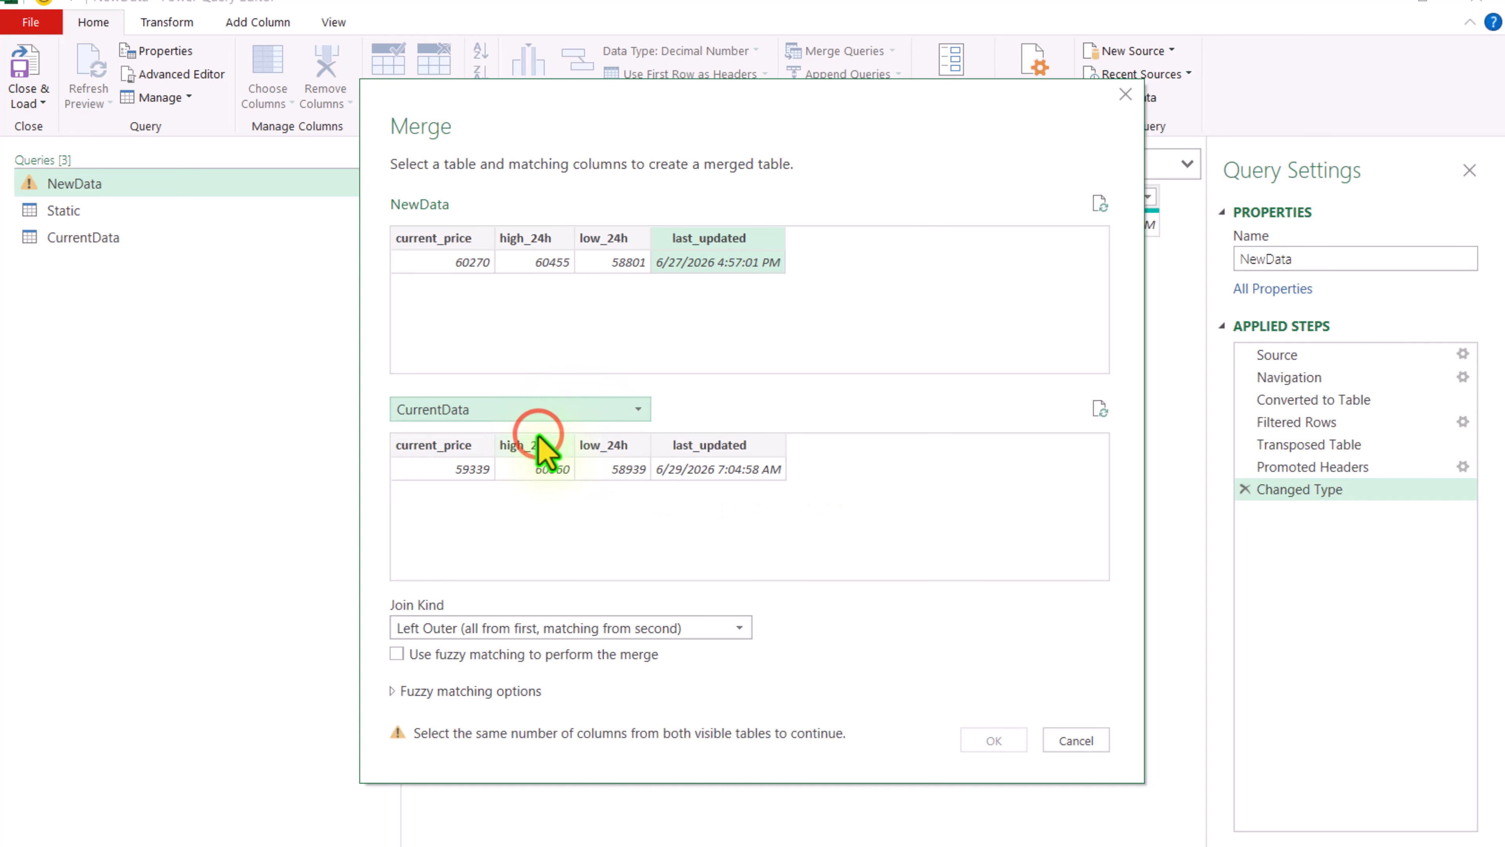
pyautogui.click(718, 453)
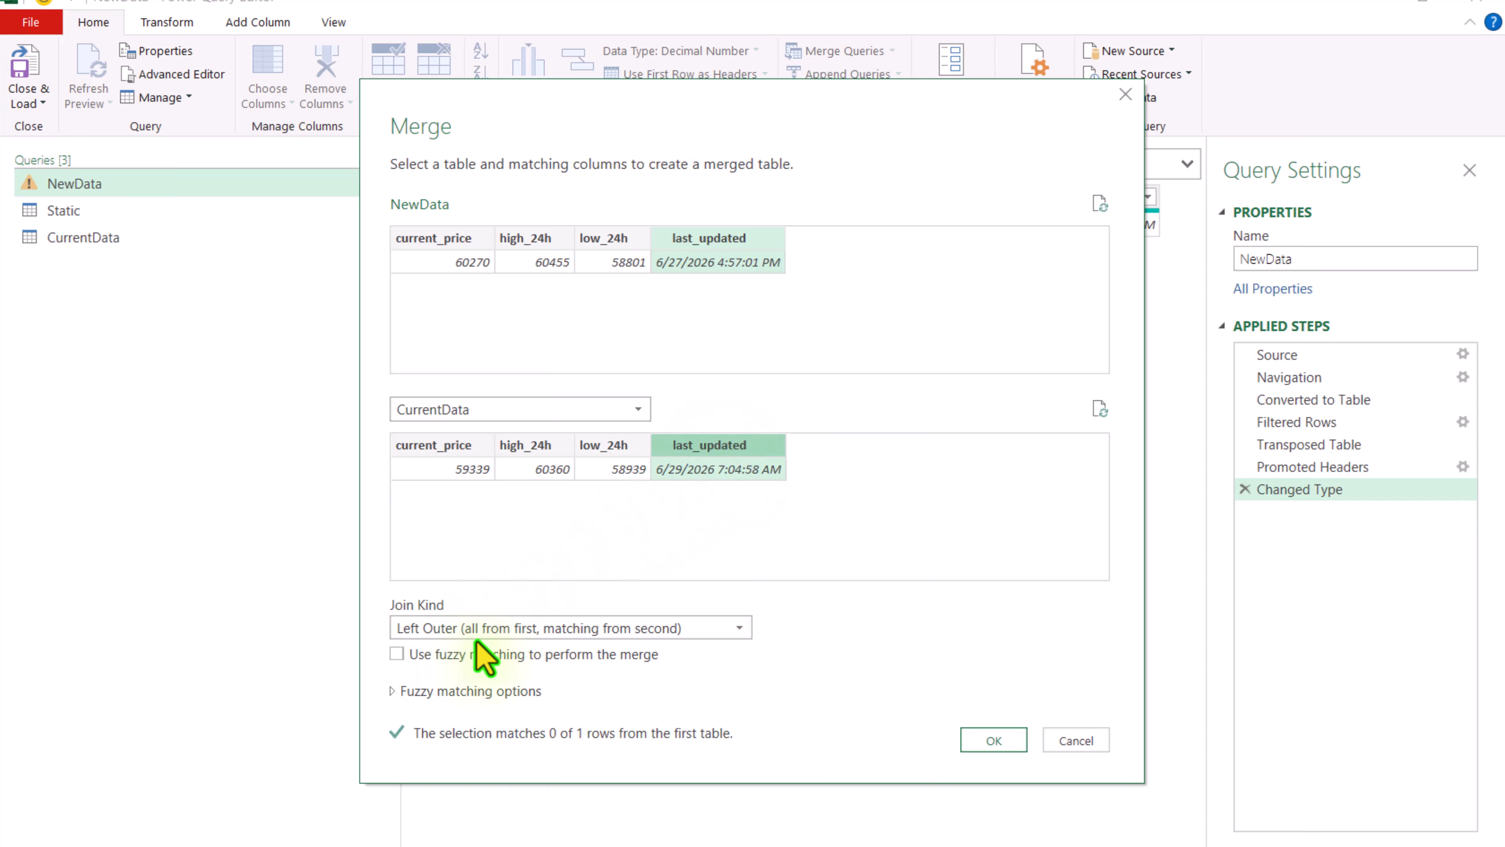
pyautogui.click(994, 741)
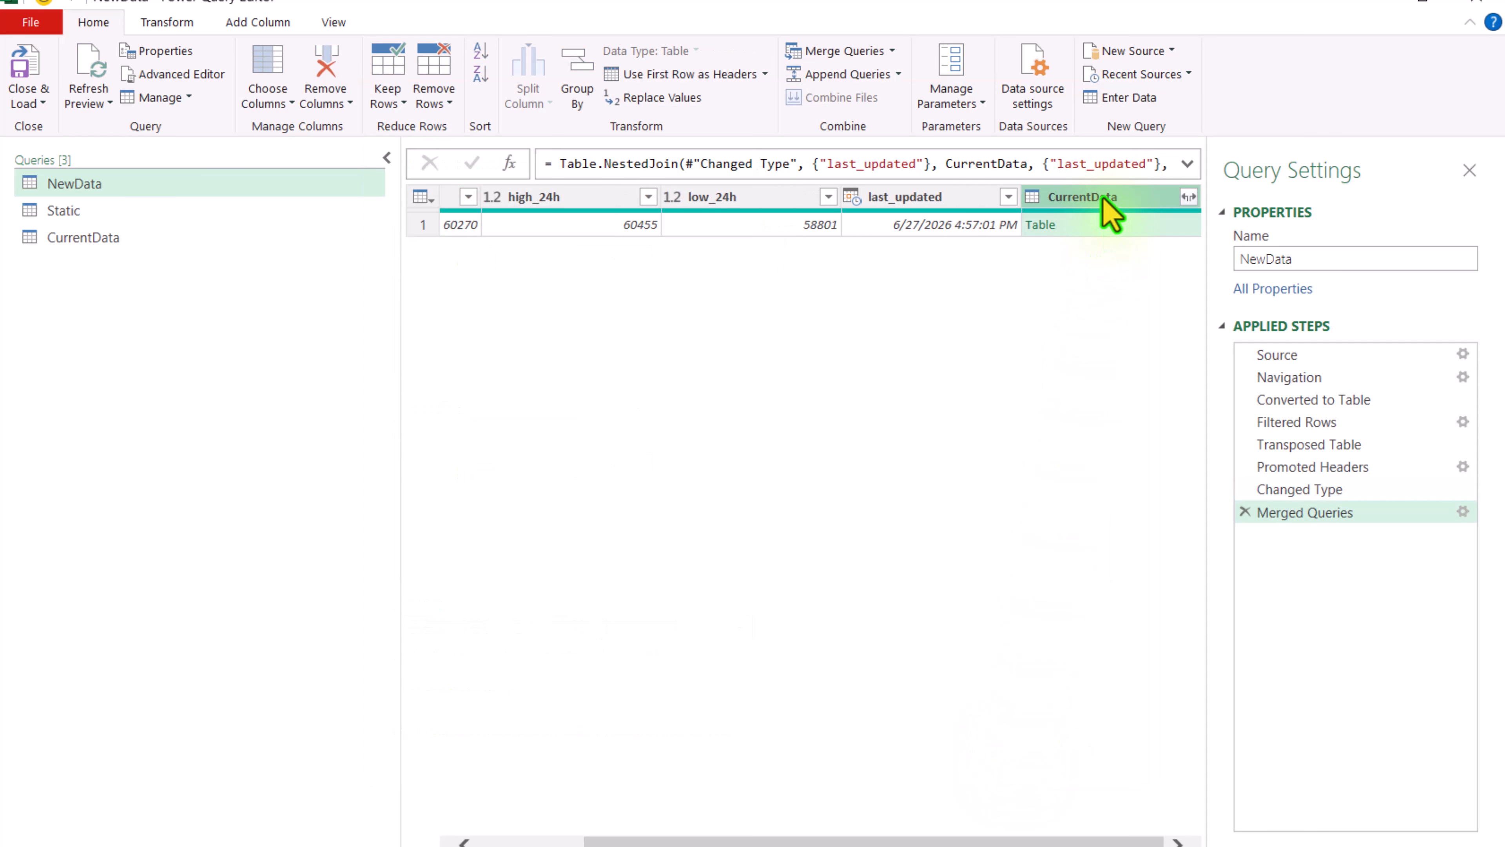
pyautogui.rightClick(1102, 197)
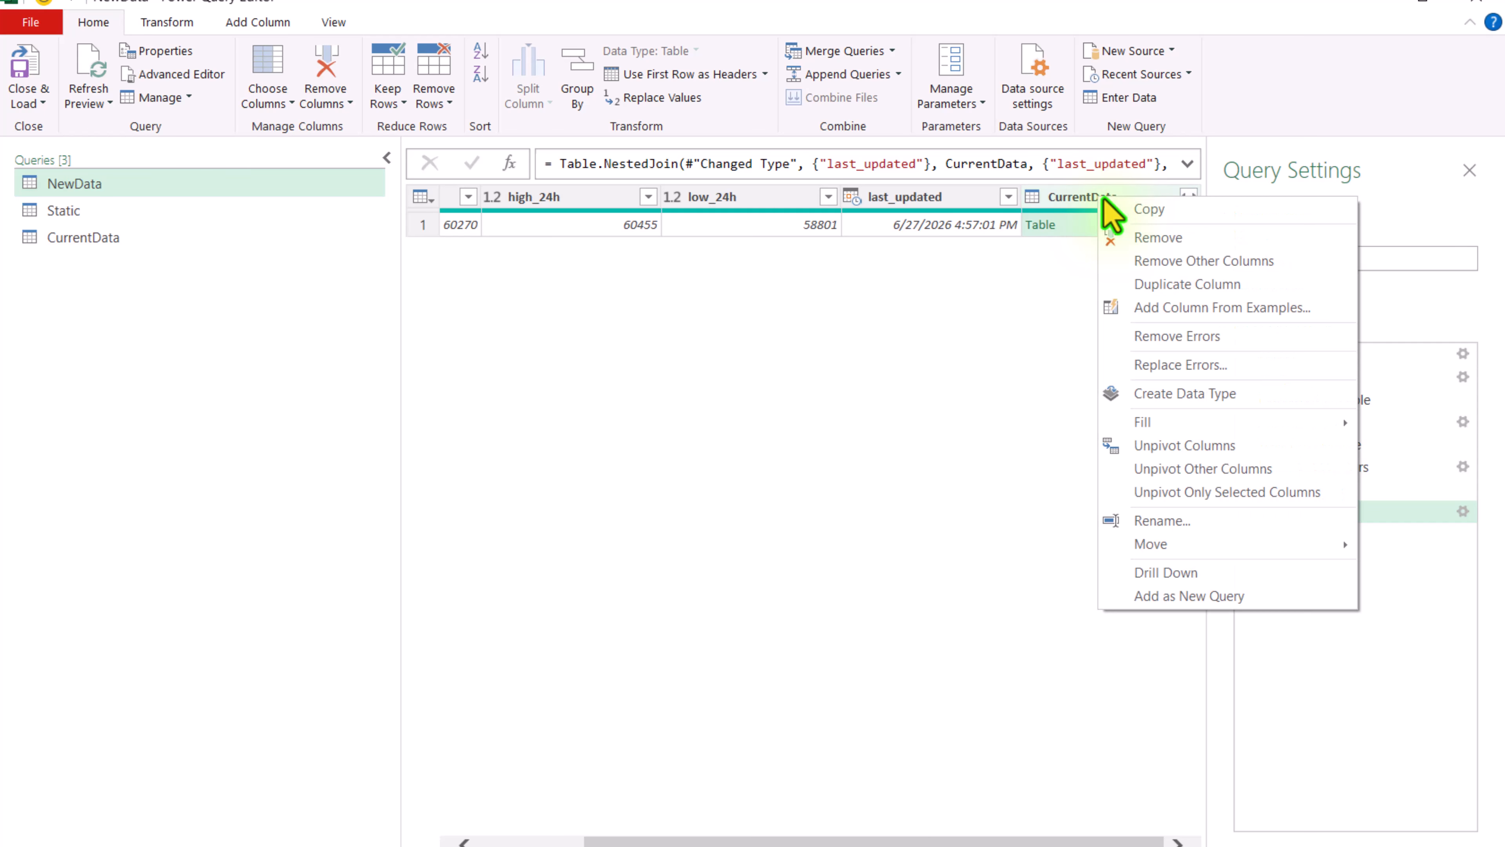
pyautogui.click(1148, 238)
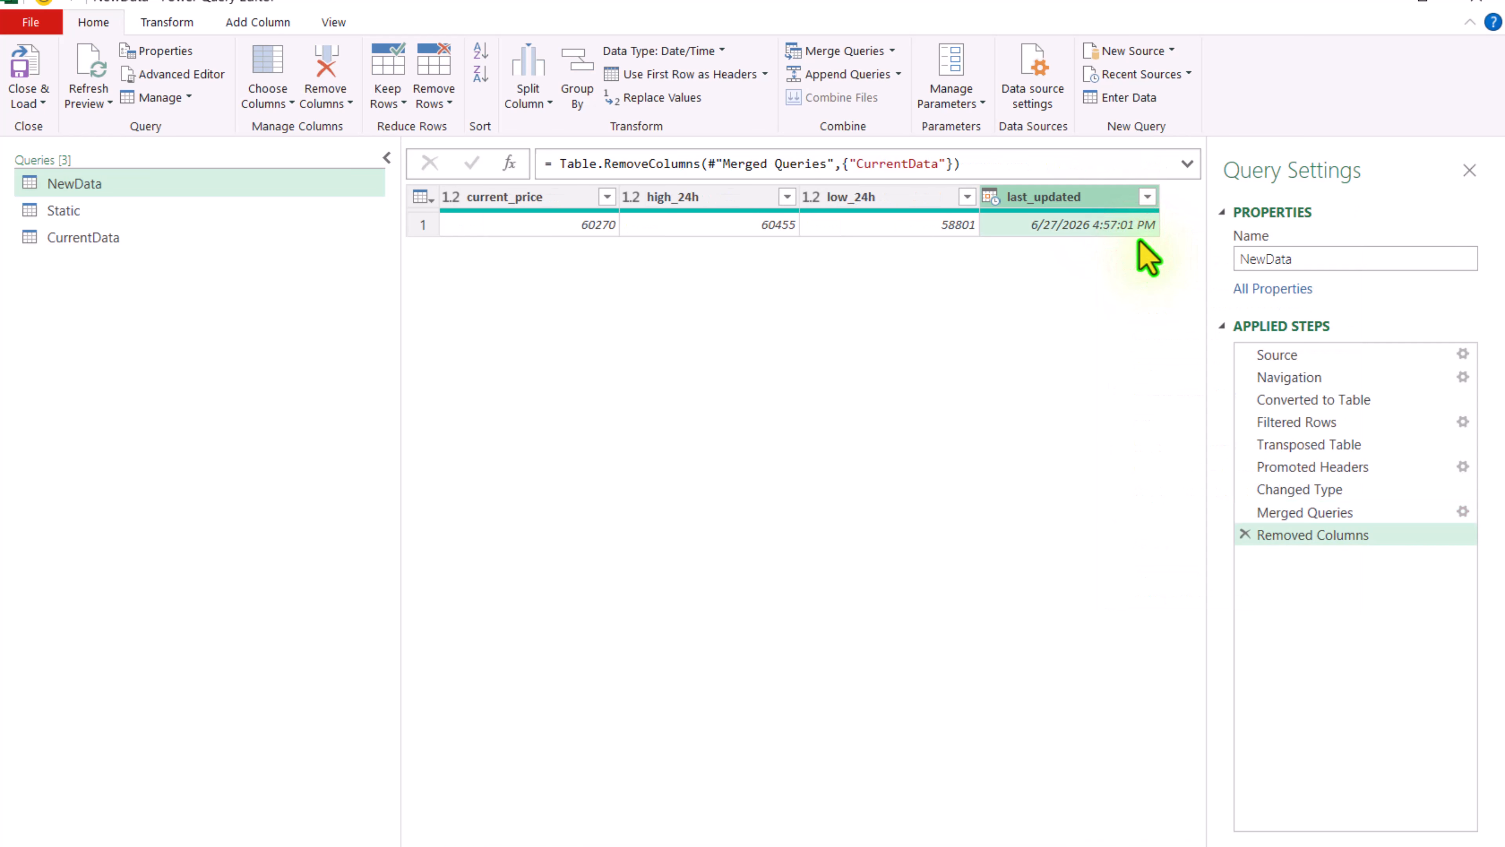
# Replace the Static query's Source formula with =CurrentData & NewData so it appends the new row to the existing data.
pyautogui.click(108, 210)
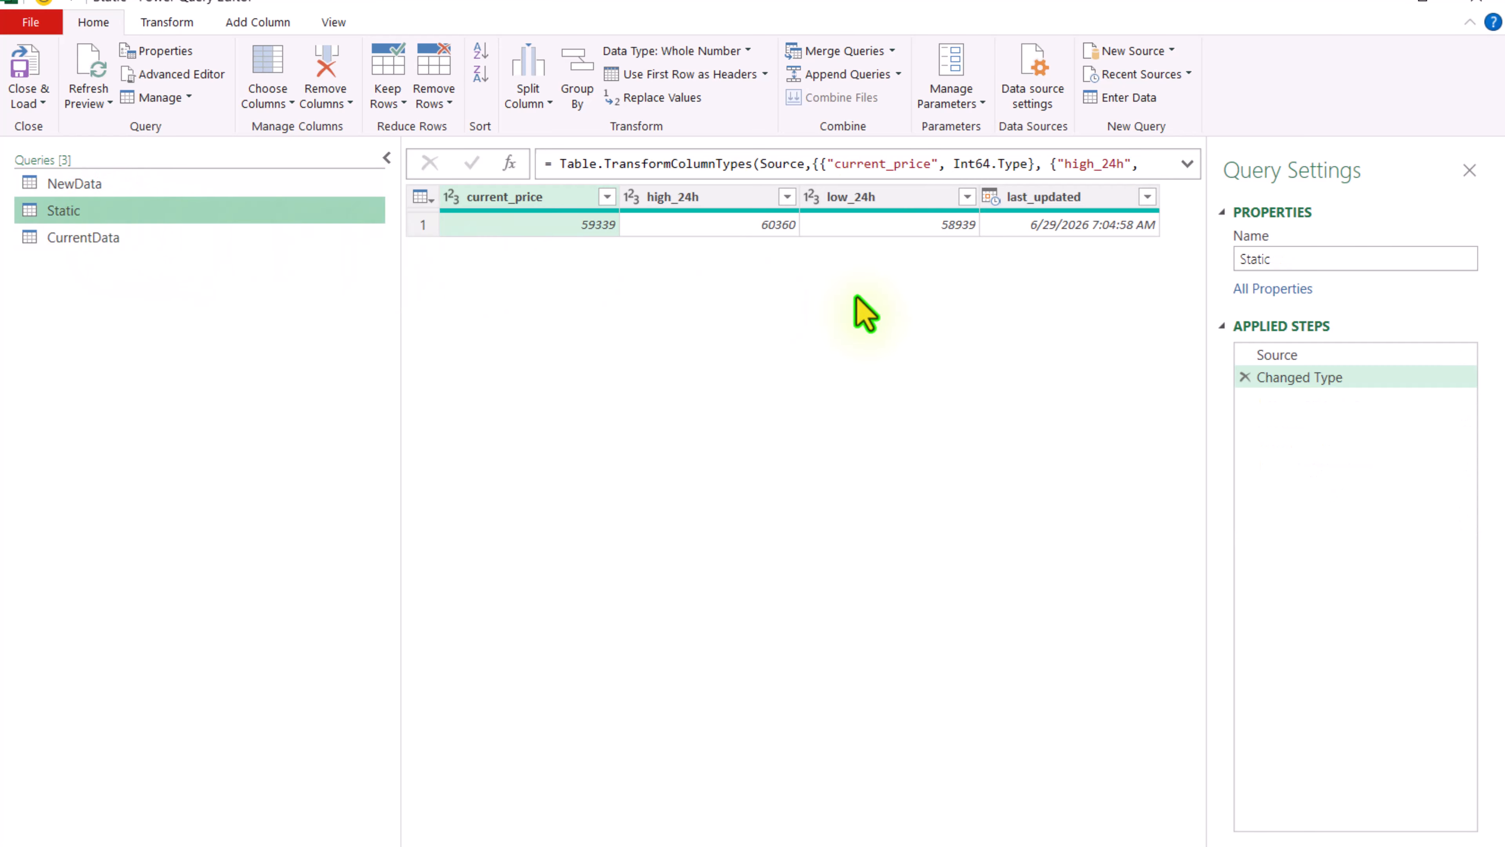
pyautogui.click(1342, 355)
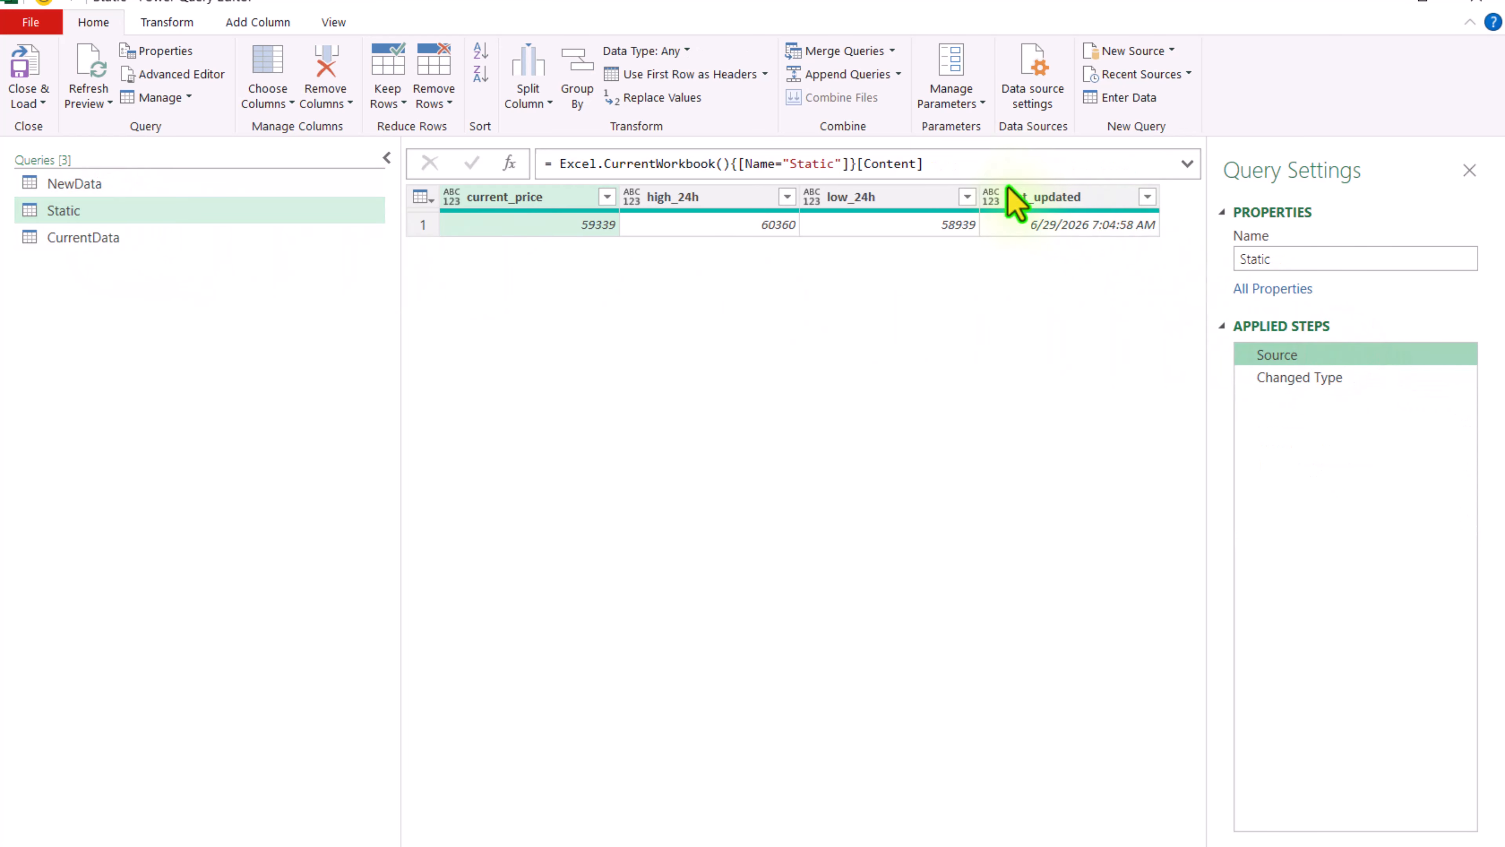
pyautogui.moveTo(967, 168); pyautogui.dragTo(403, 157)
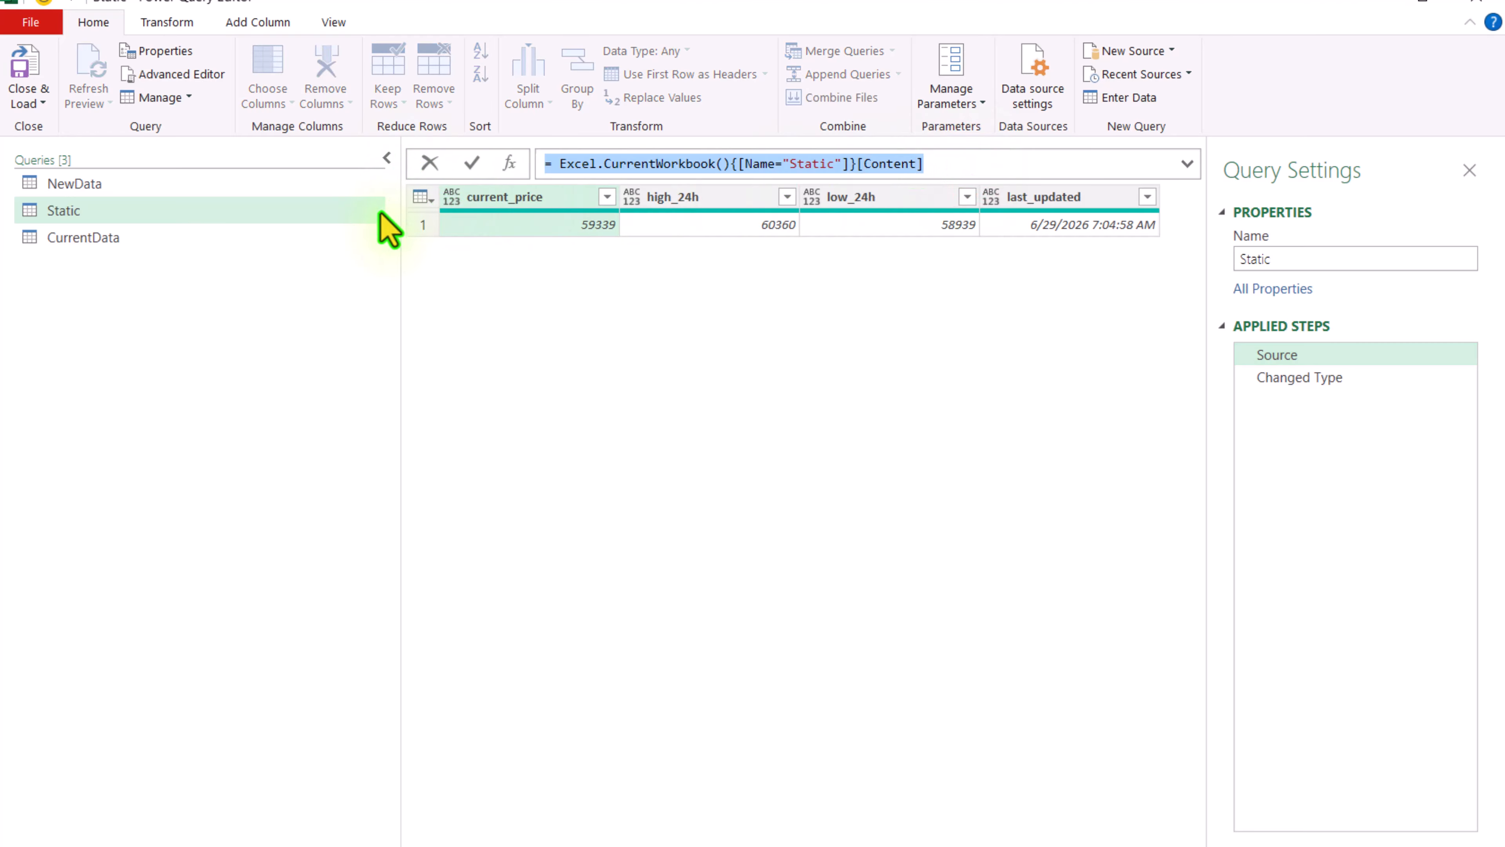
pyautogui.press('Delete')
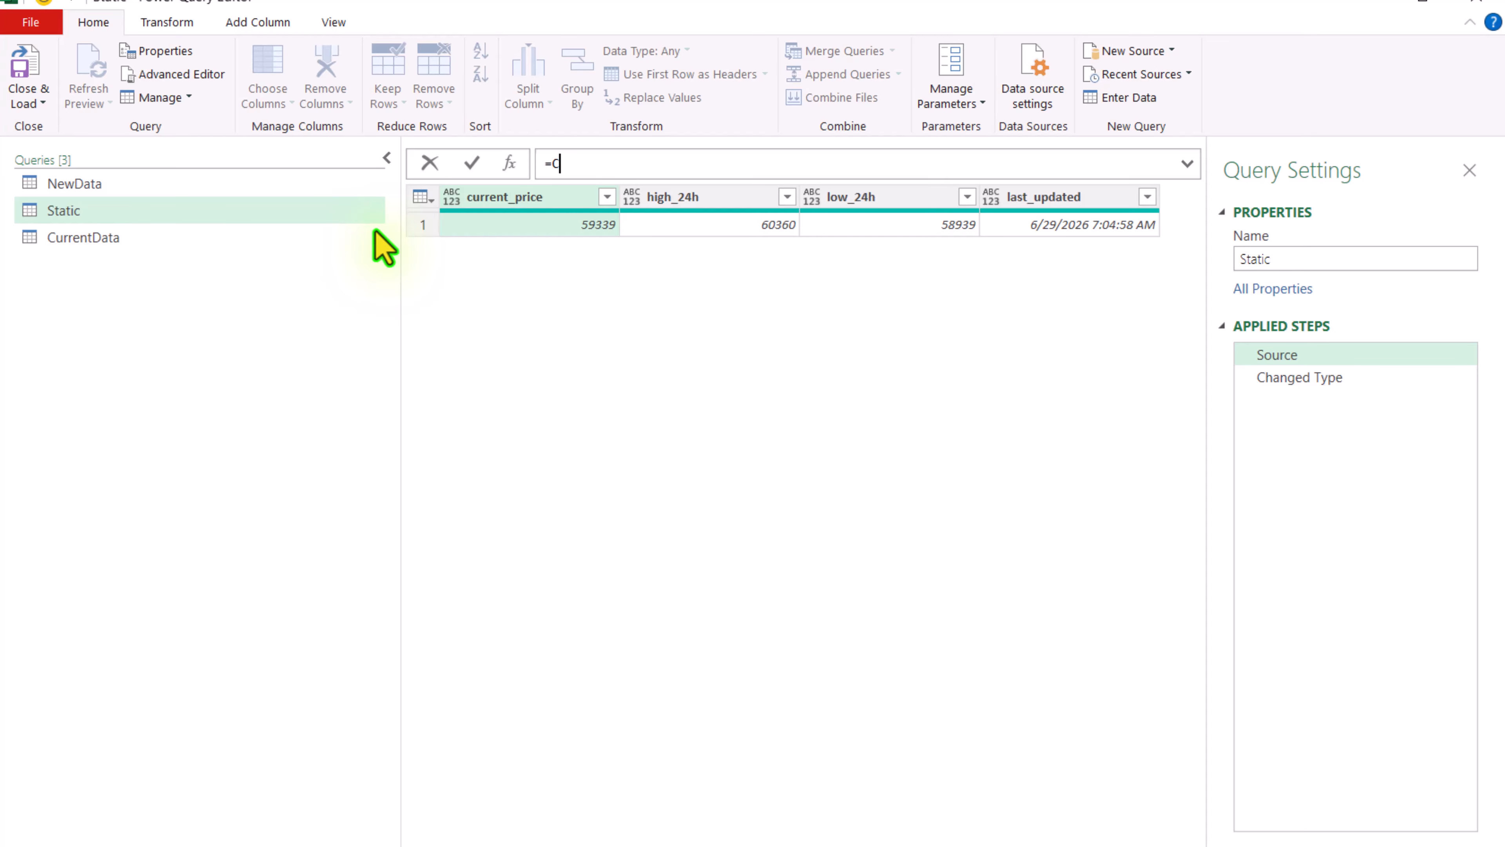
pyautogui.write('=CurrentData & New')
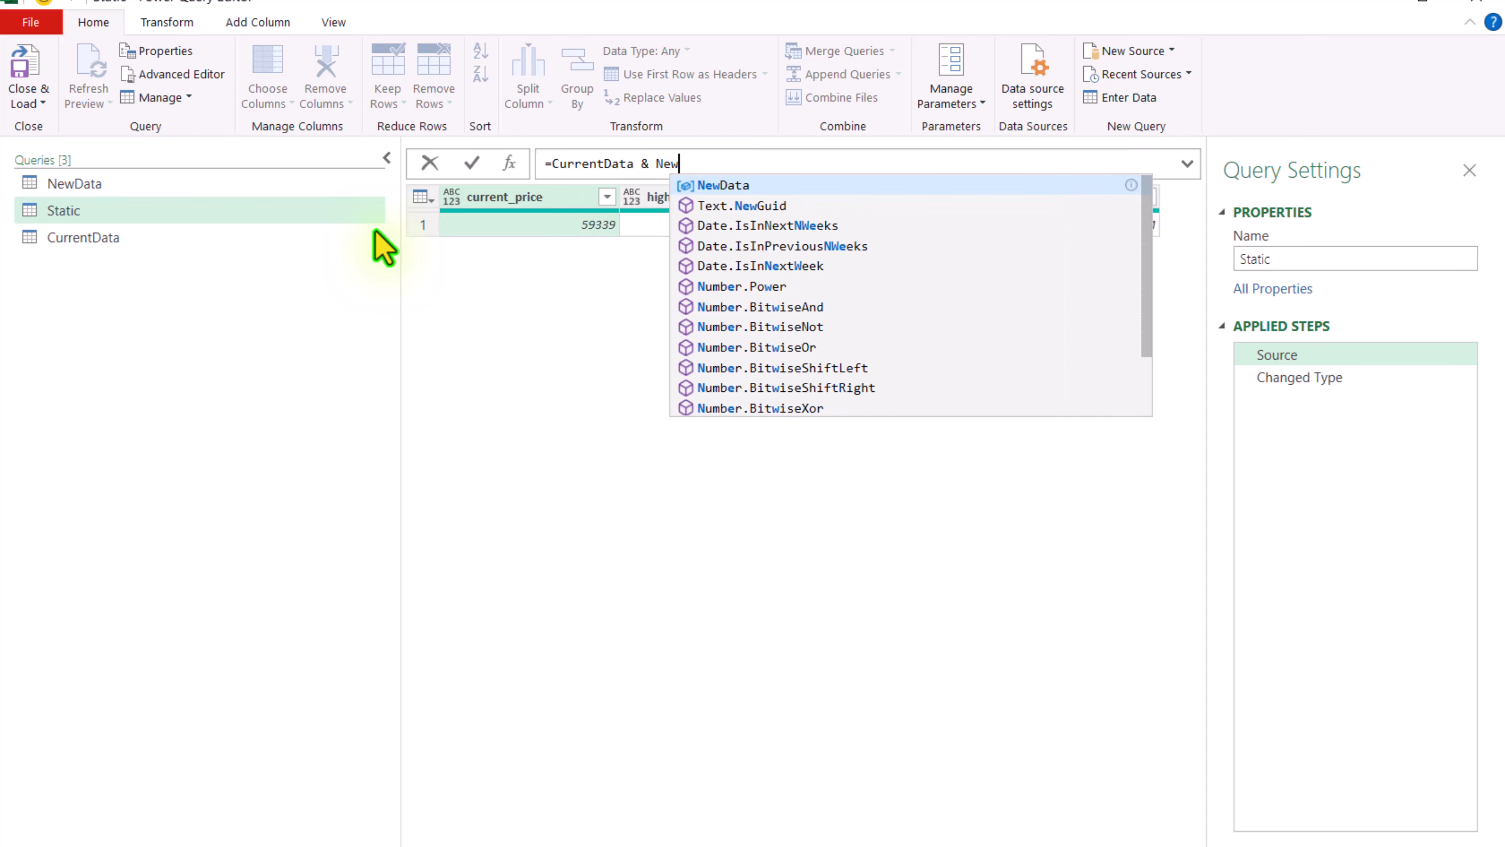
pyautogui.write('Data')
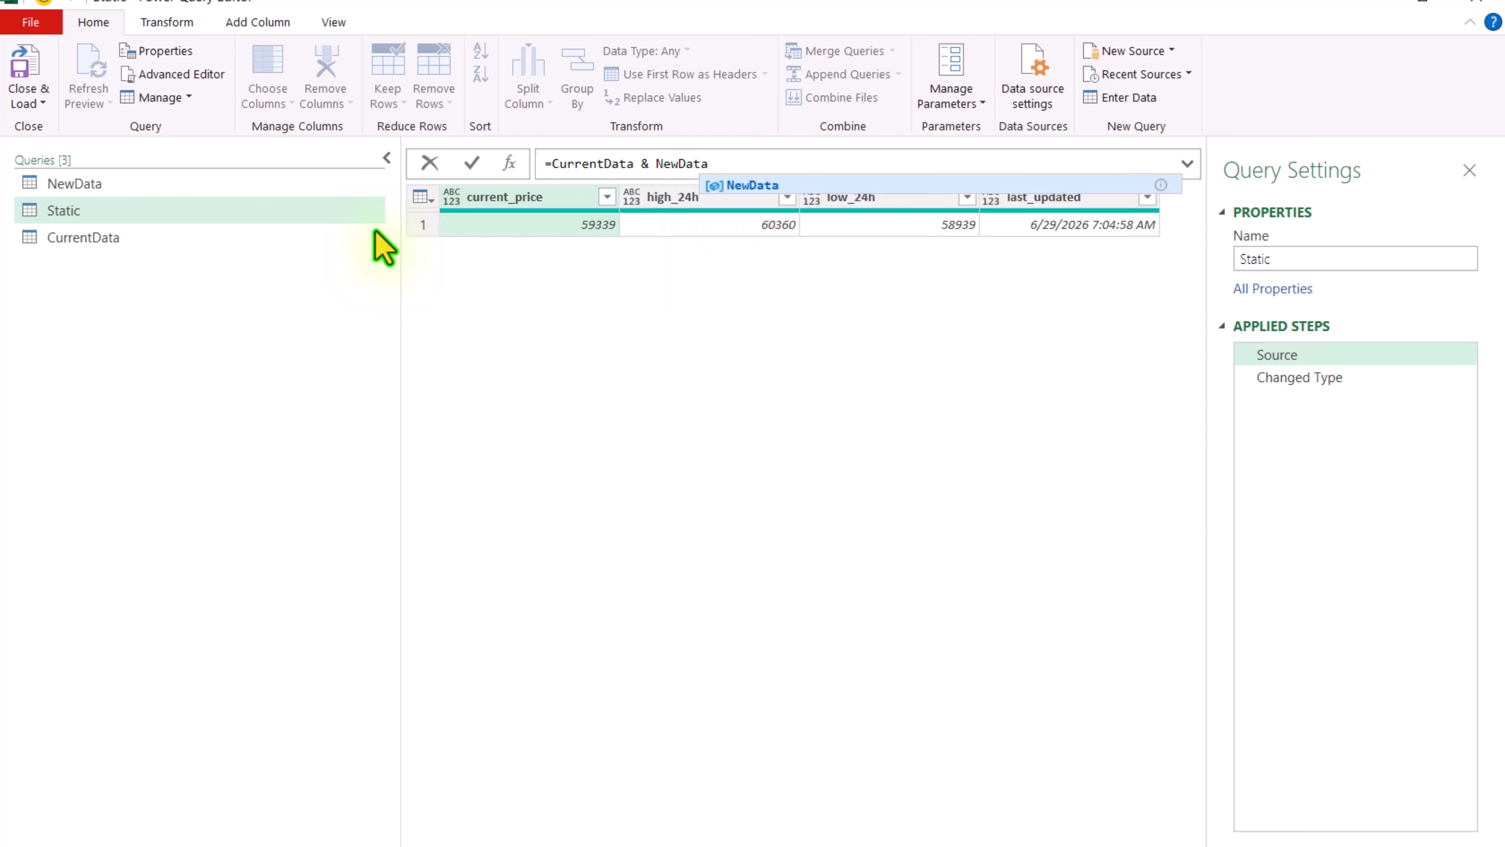
pyautogui.click(468, 165)
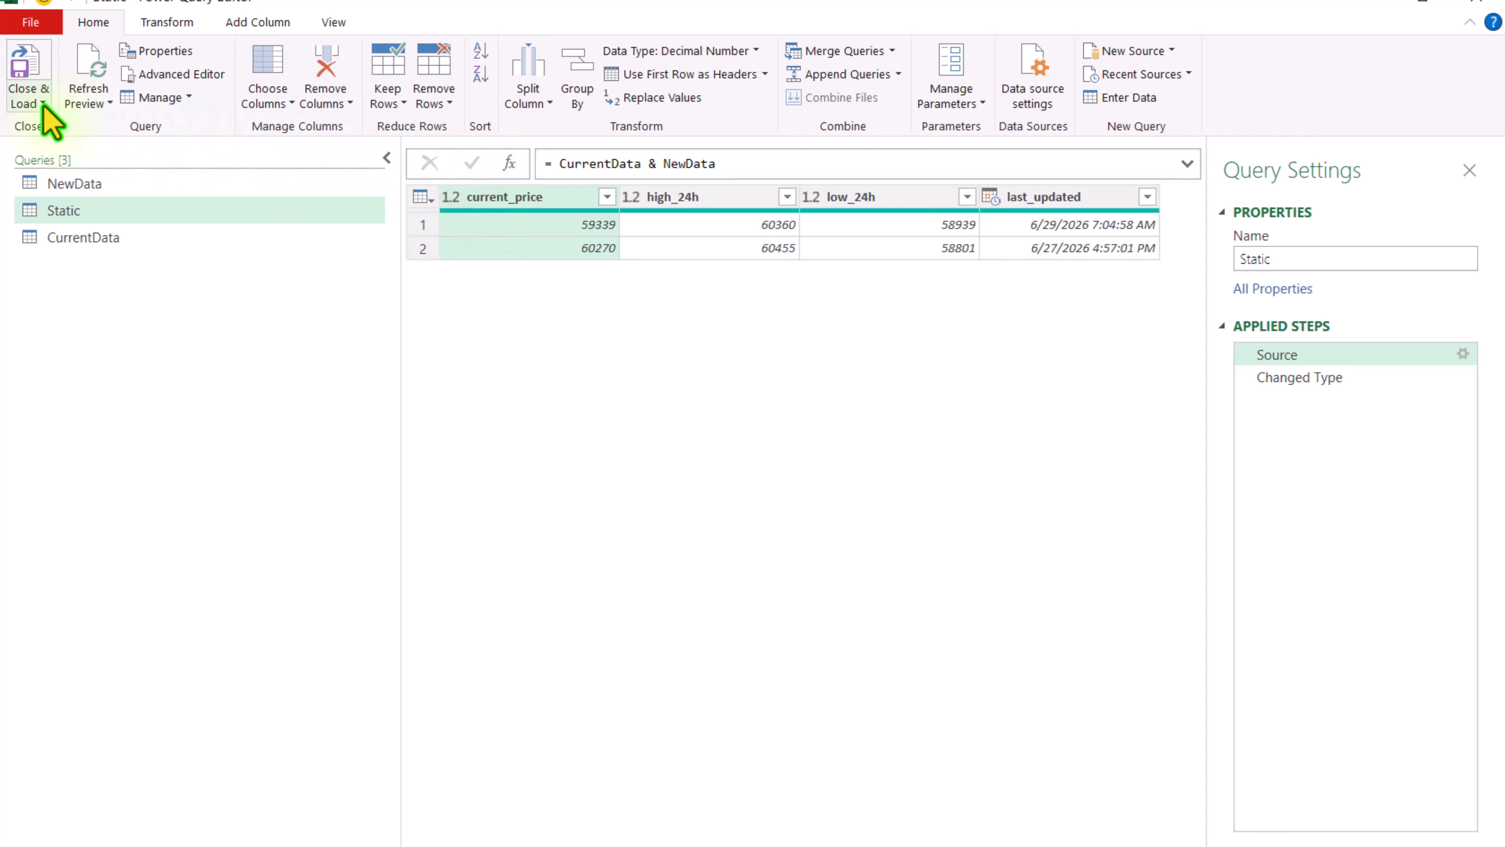
# Close the query editor and load the CurrentData query to the workbook as a connection only.
pyautogui.click(25, 102)
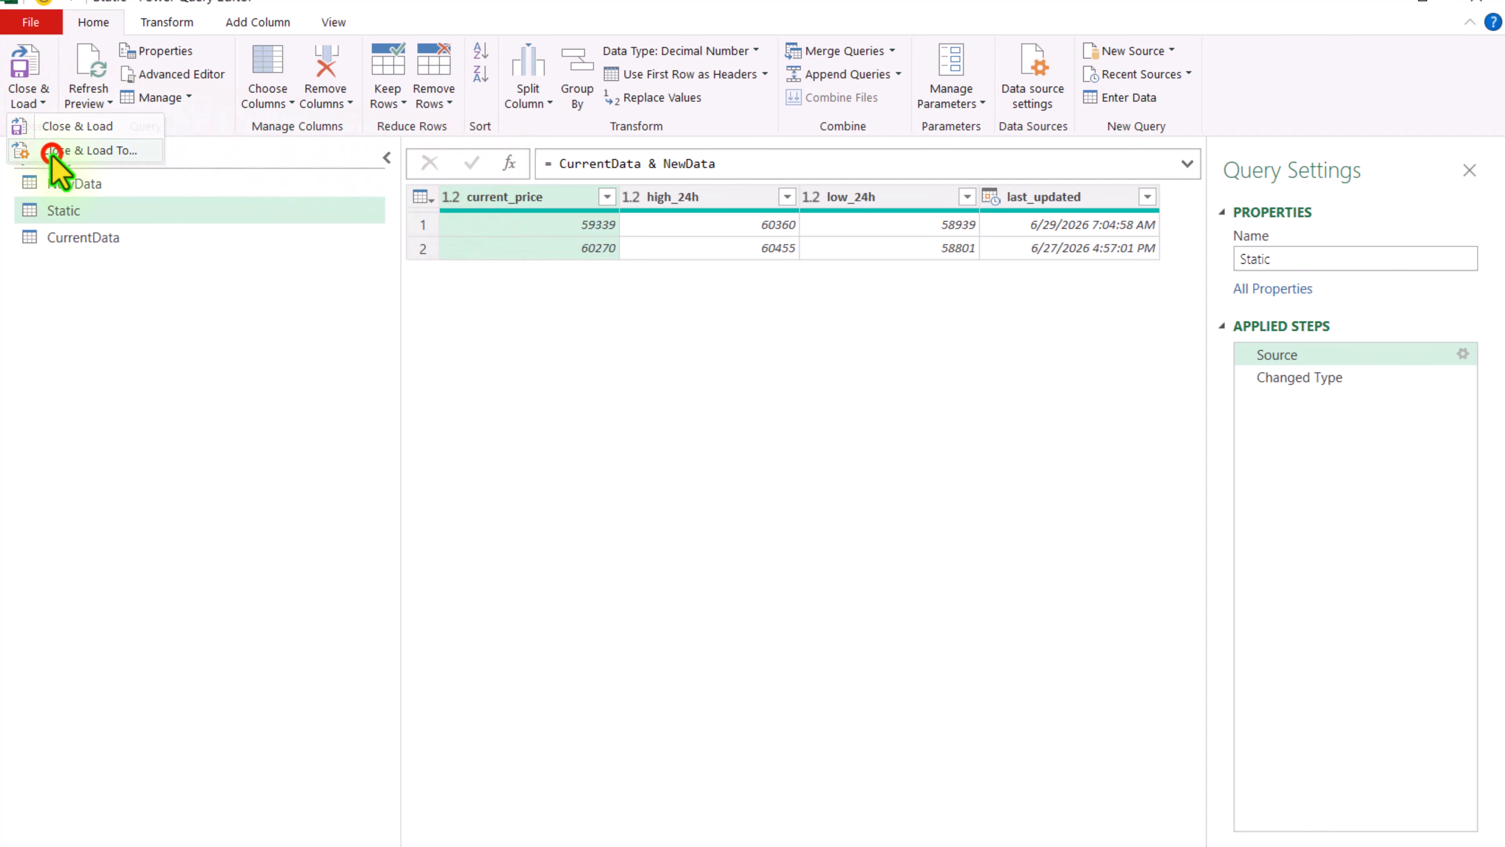
pyautogui.click(57, 151)
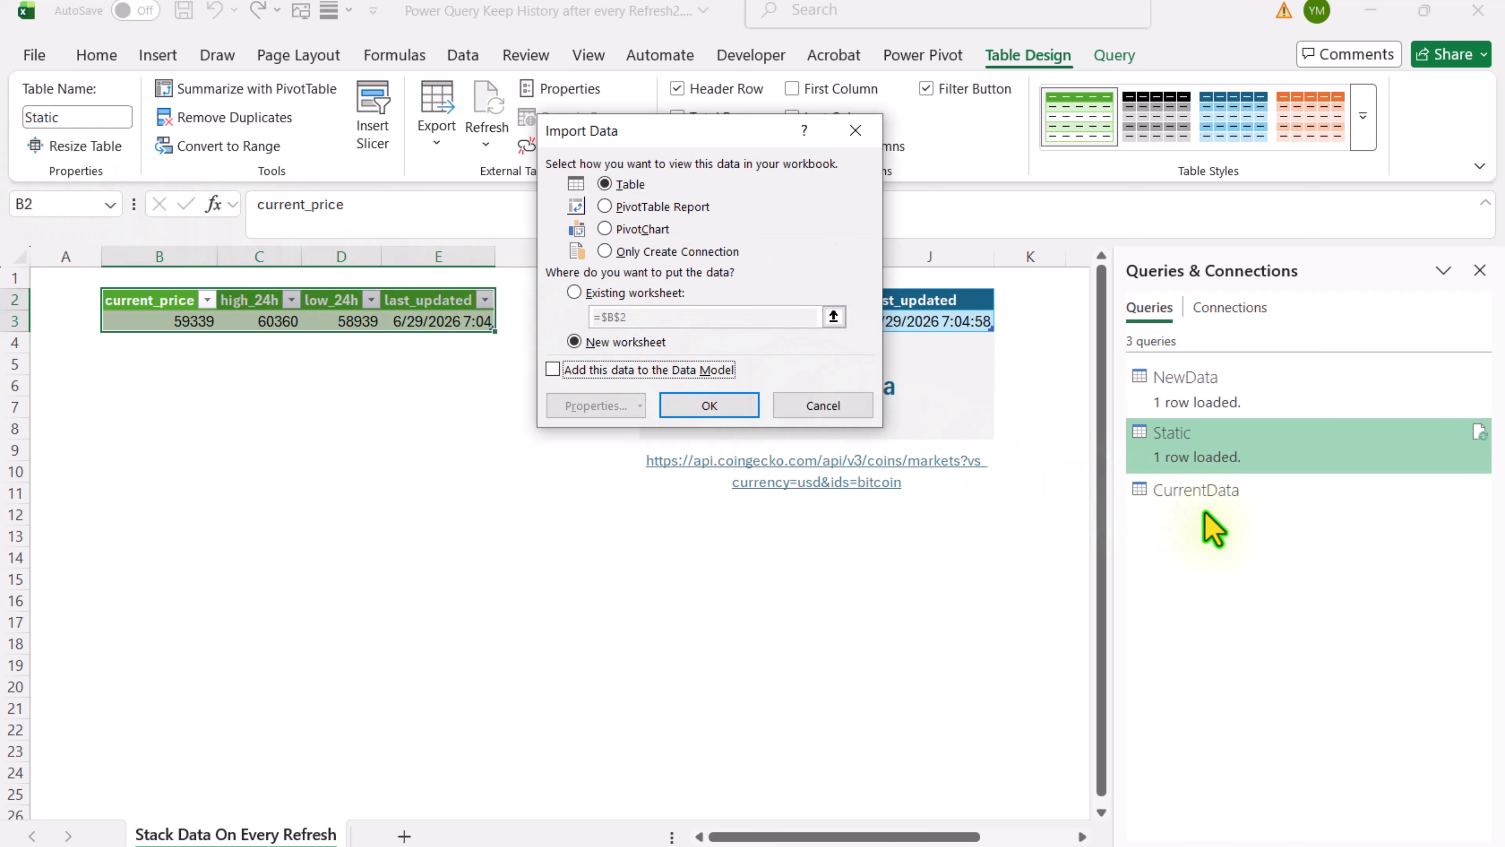
pyautogui.click(635, 252)
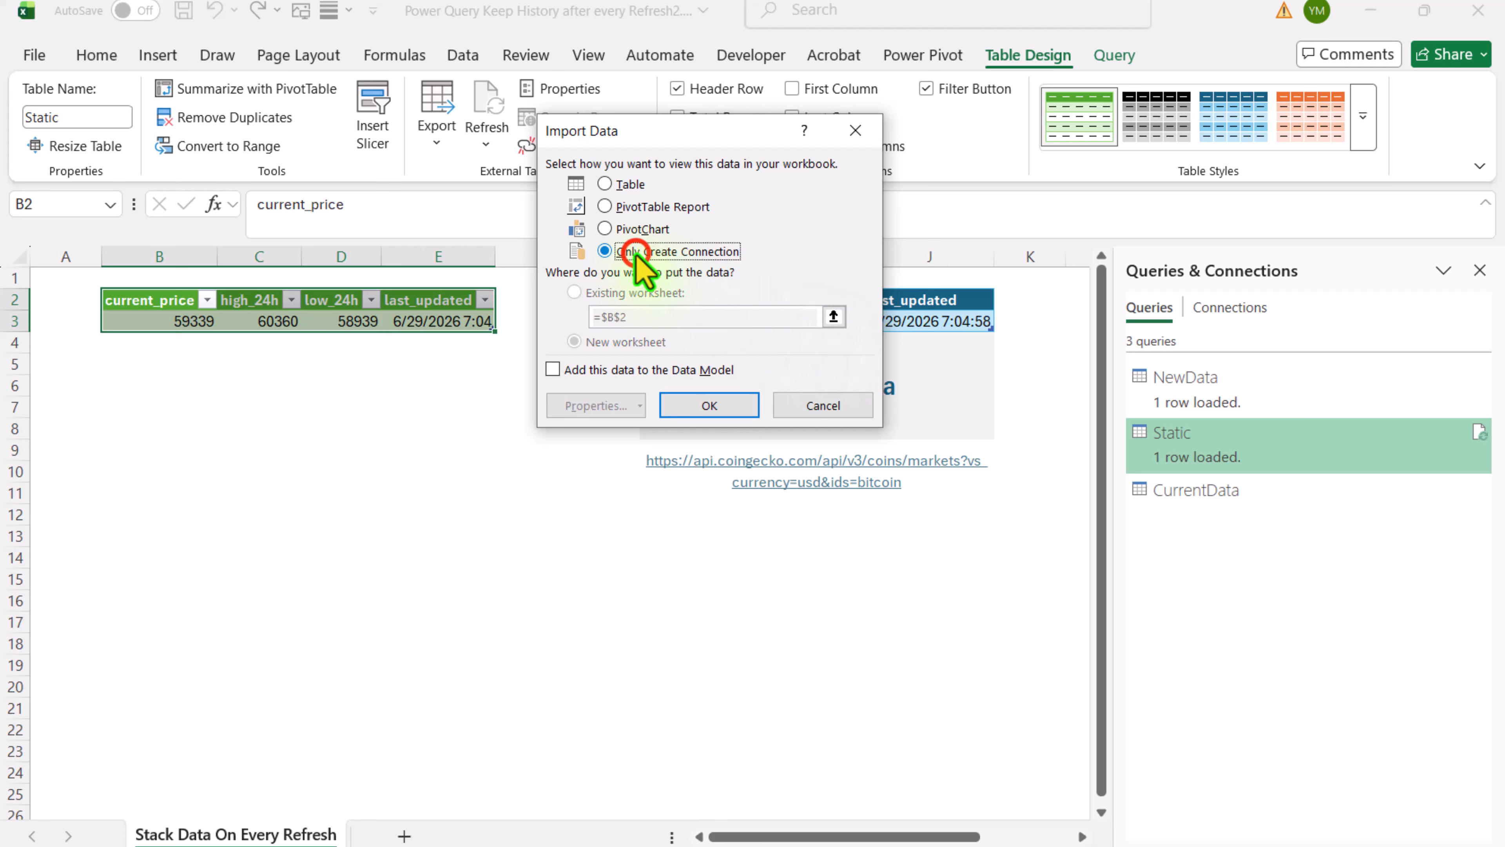
pyautogui.click(705, 404)
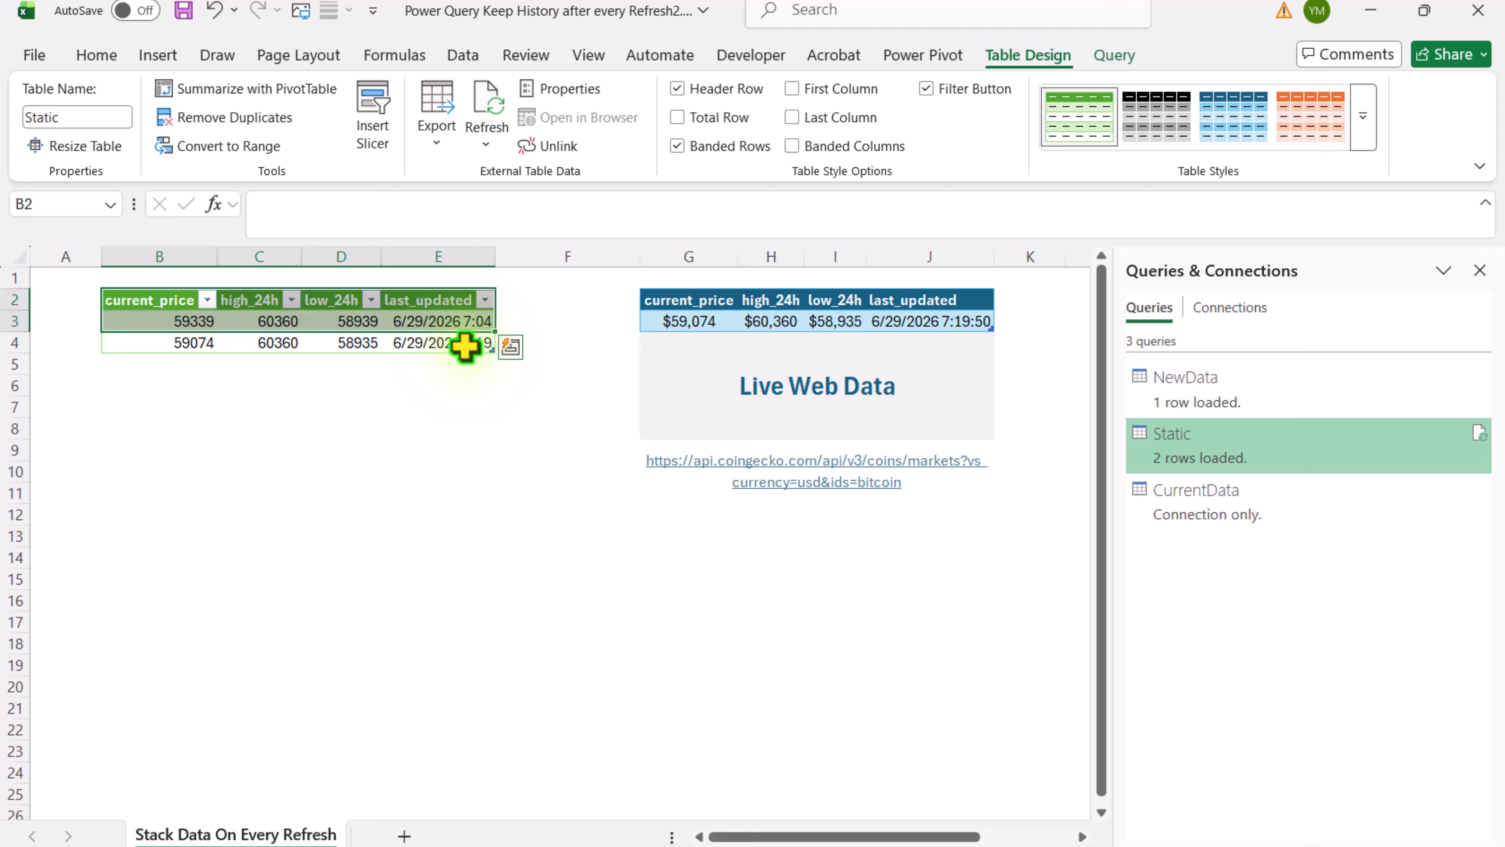
# Refresh all queries in the workbook to stack another row of live web data in the Static table.
pyautogui.click(486, 146)
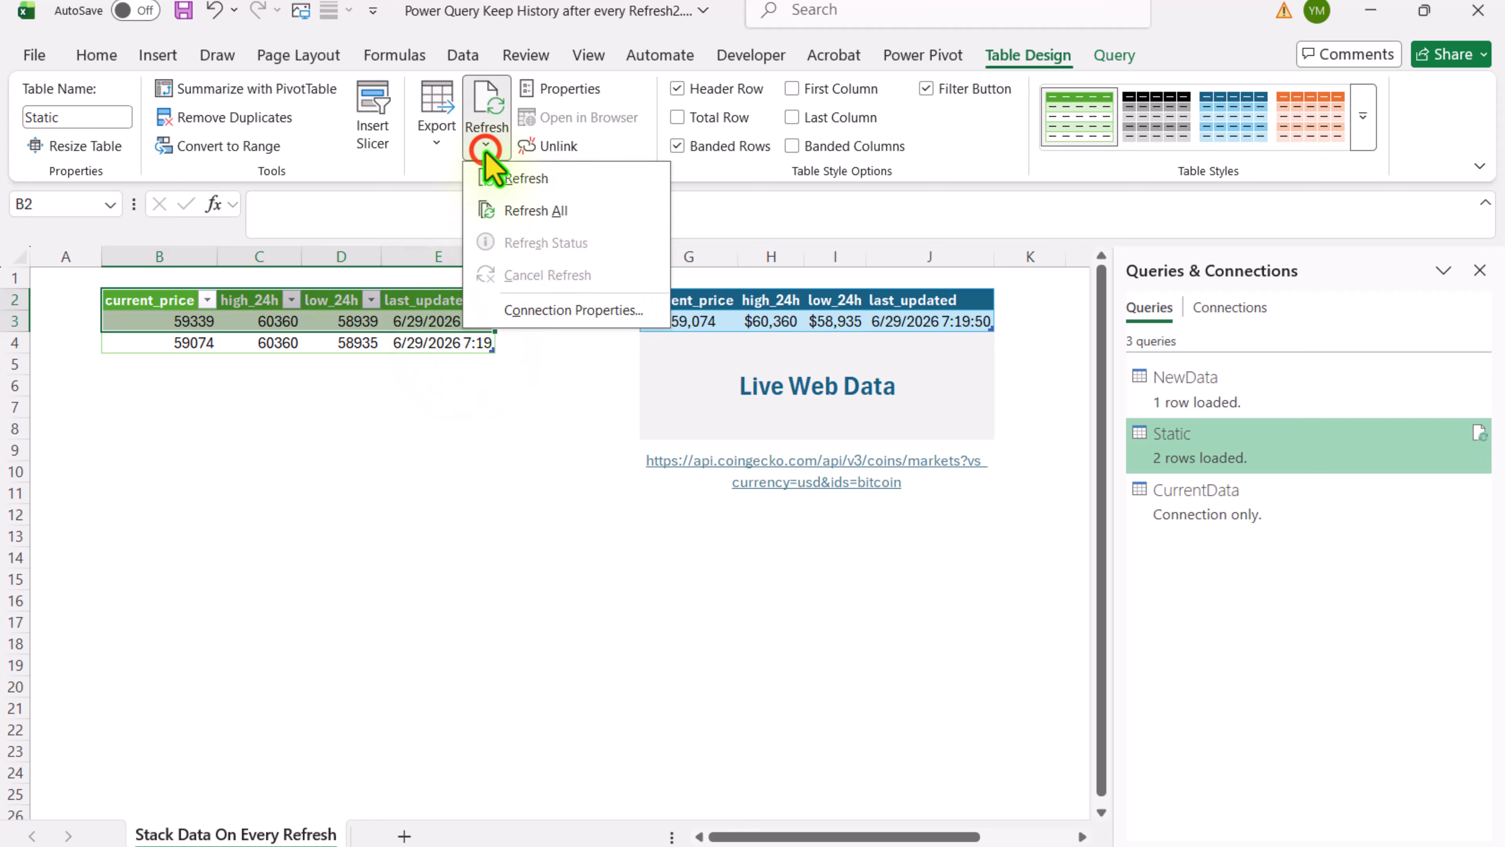
pyautogui.click(521, 211)
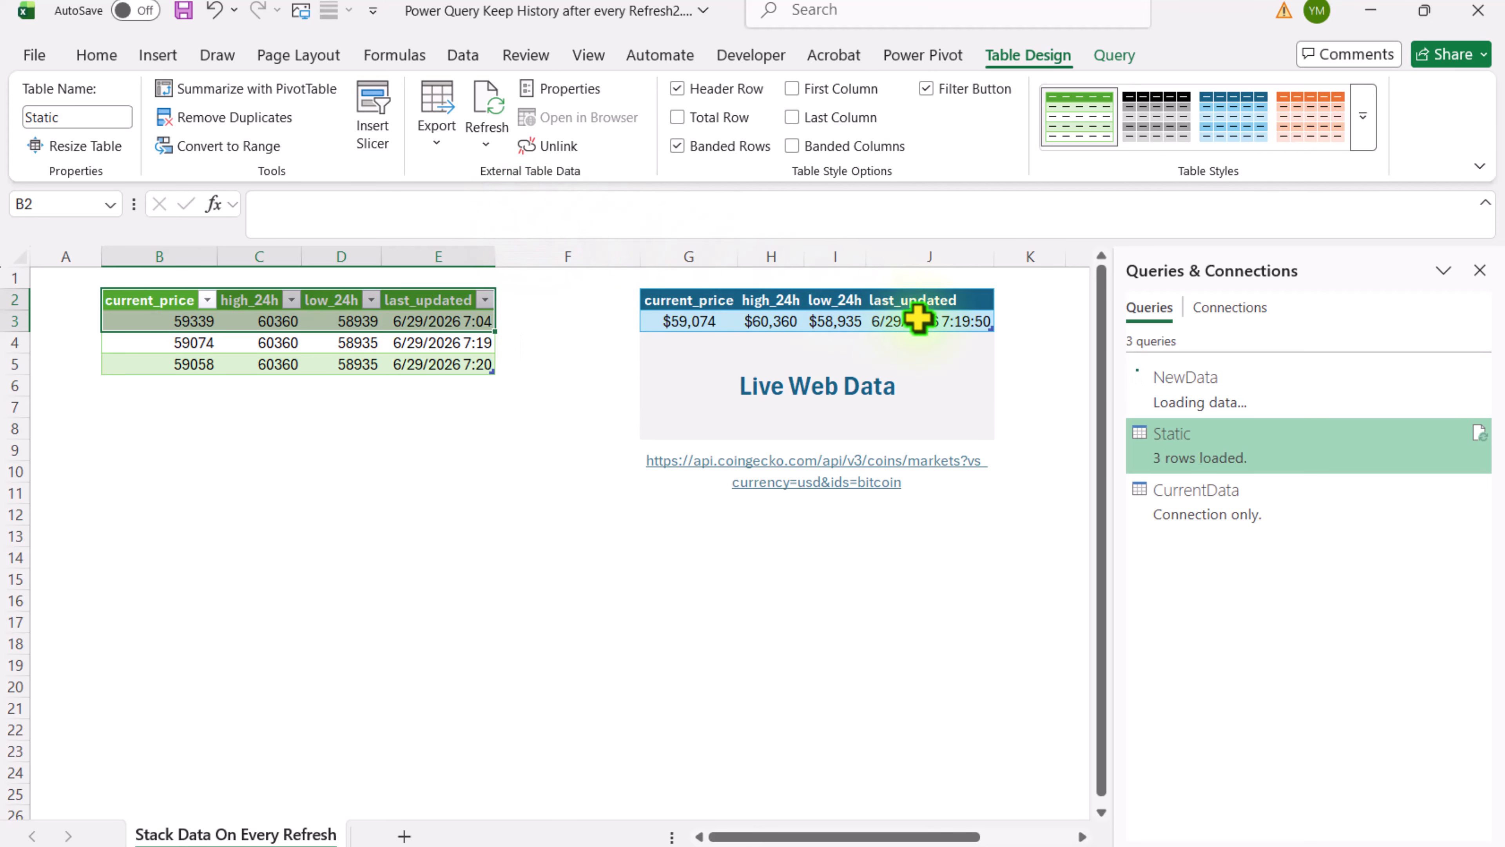